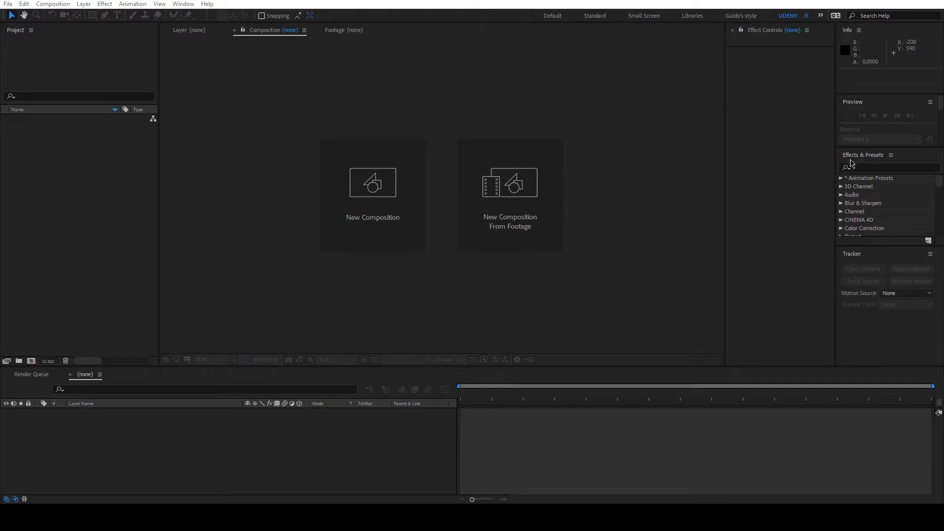
Look through the effects in the 3D Channel category
click(864, 166)
click(842, 186)
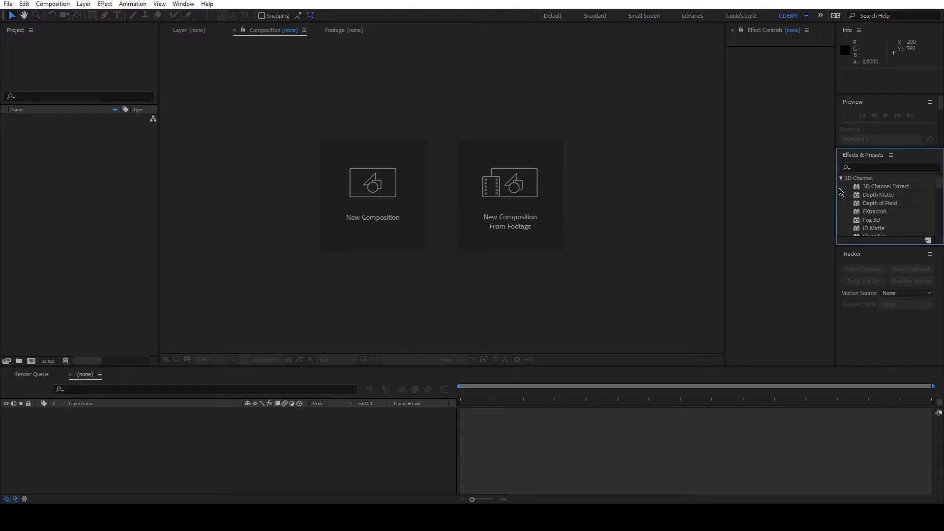
click(841, 180)
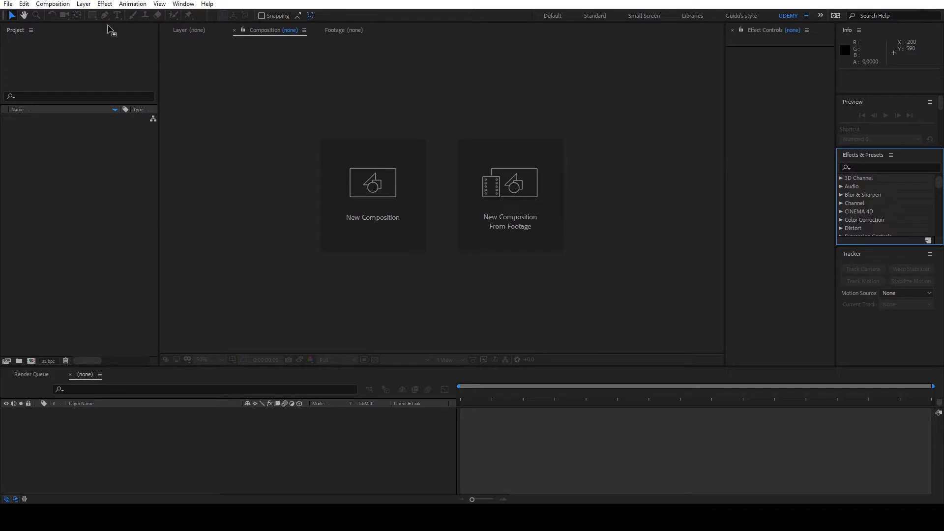
Create a 1920 × 1080 composition from the HDTV 1080 25 preset with a duration of 0:00:02:20
click(96, 237)
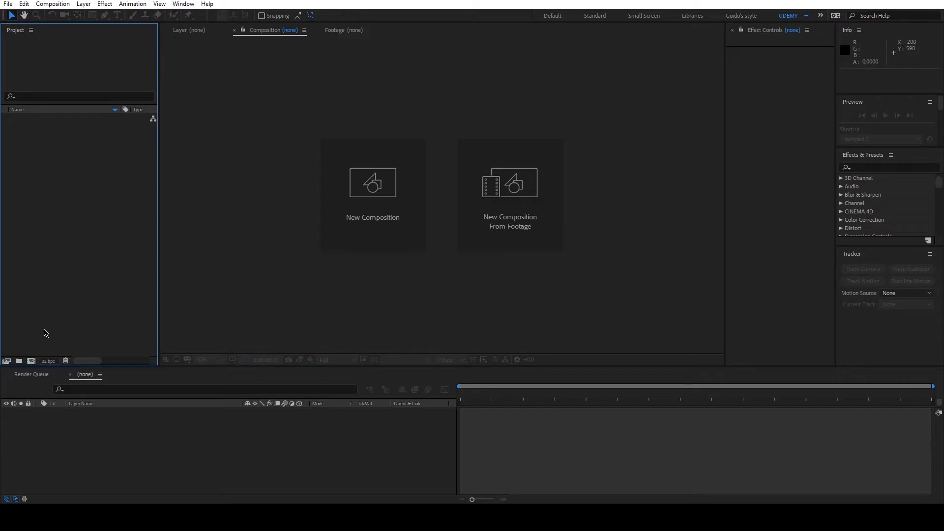
click(31, 361)
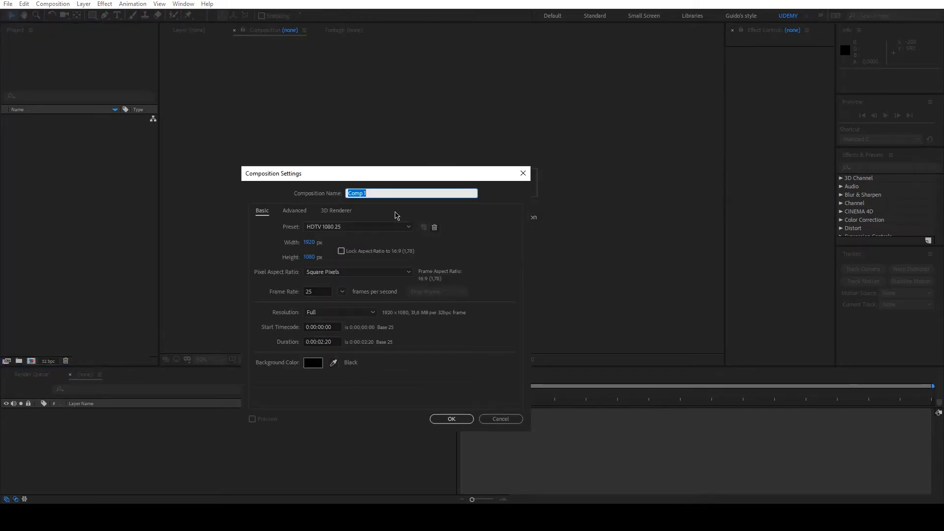
key(Return)
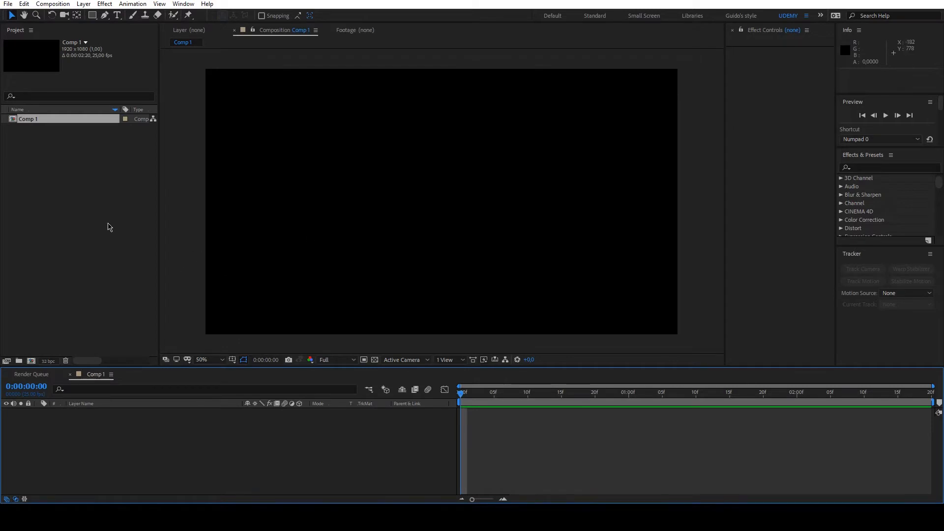
drag(268, 186, 305, 196)
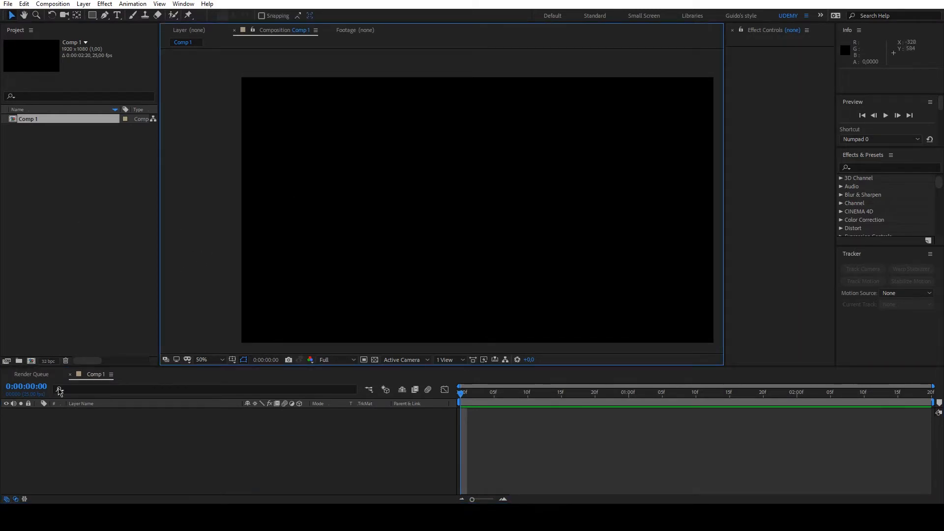
Add a comp-size deep lime green solid and scale it down to about 38% around its centre
right_click(72, 445)
mouse_move(105, 336)
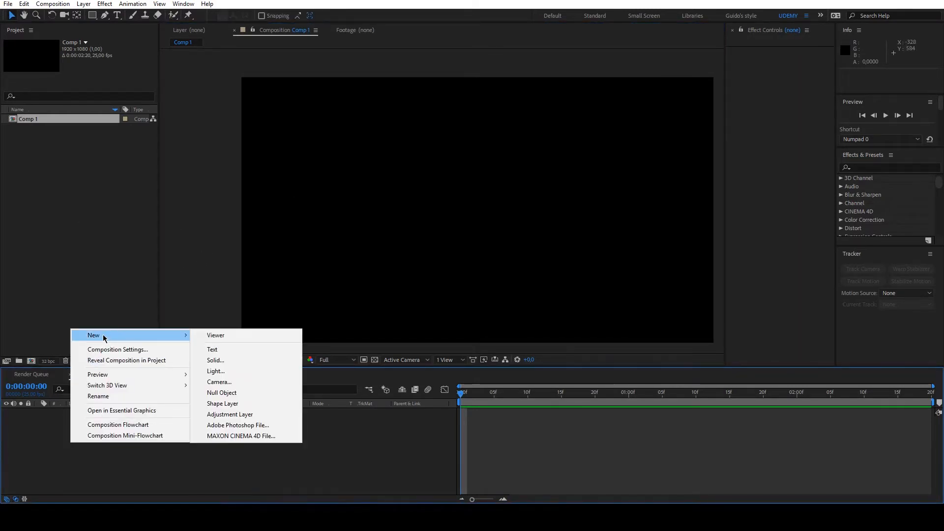
click(215, 362)
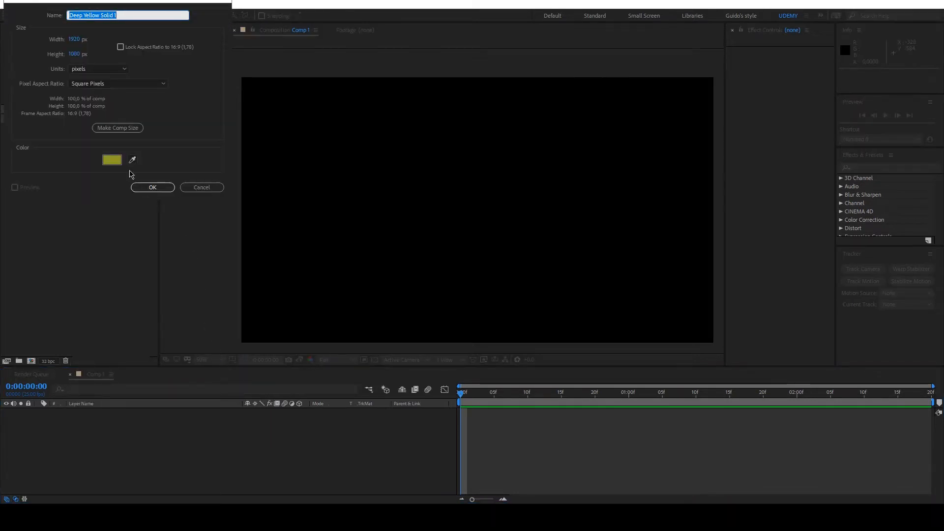
click(114, 161)
mouse_move(46, 34)
mouse_down()
mouse_move(41, 25)
mouse_move(45, 32)
mouse_up()
key(Return)
click(153, 189)
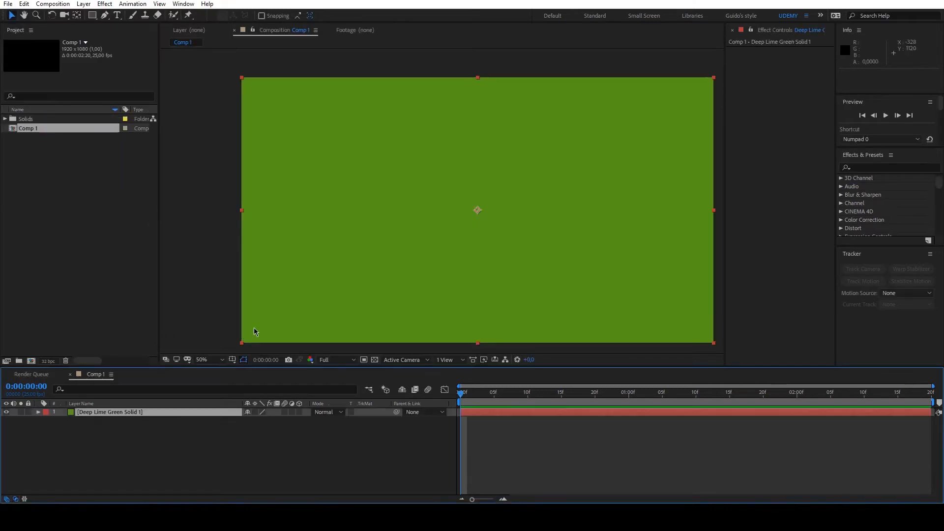
drag(242, 344, 362, 265)
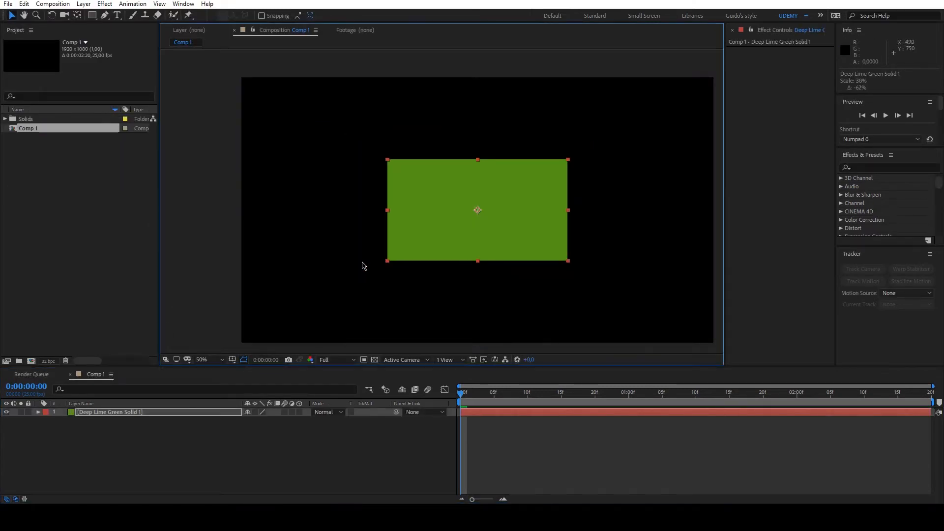
click(150, 452)
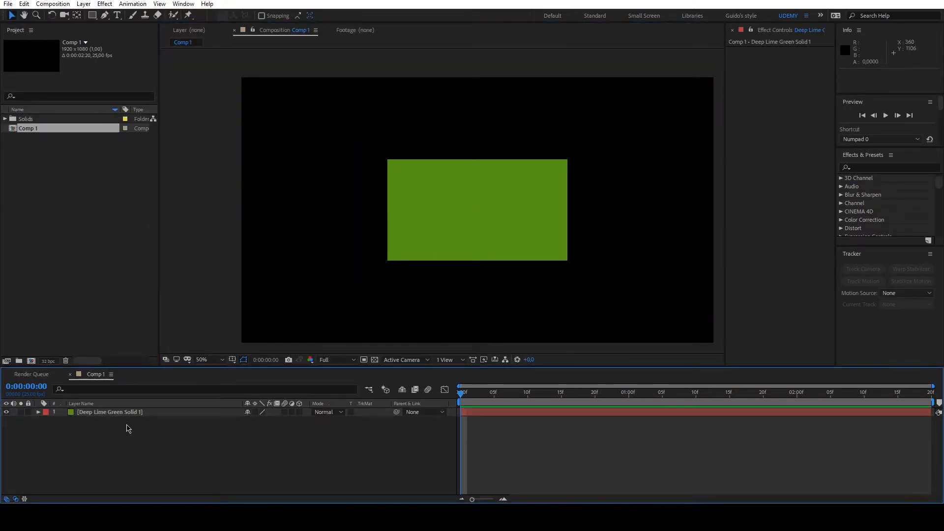
Add a second comp-size solid in cyan (1BC7C5) above the green one
right_click(54, 438)
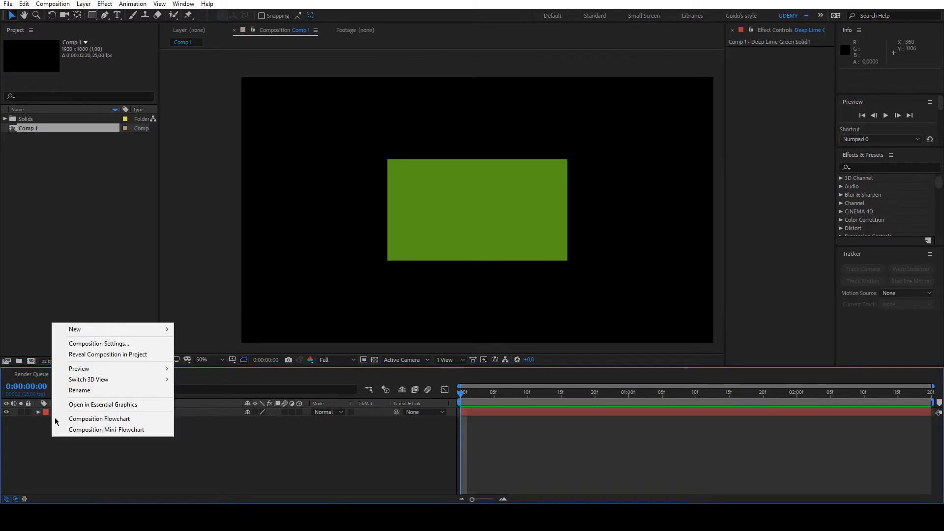
mouse_move(87, 332)
click(197, 355)
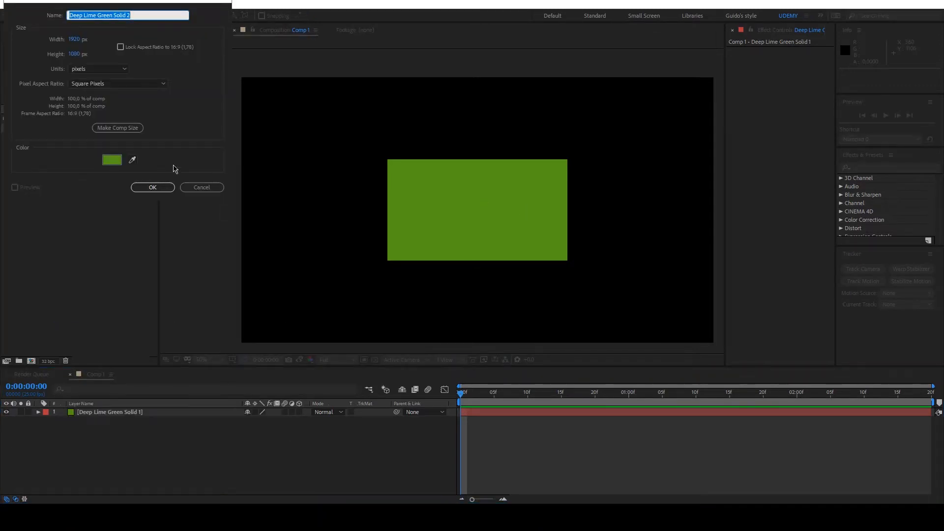
click(112, 160)
click(130, 27)
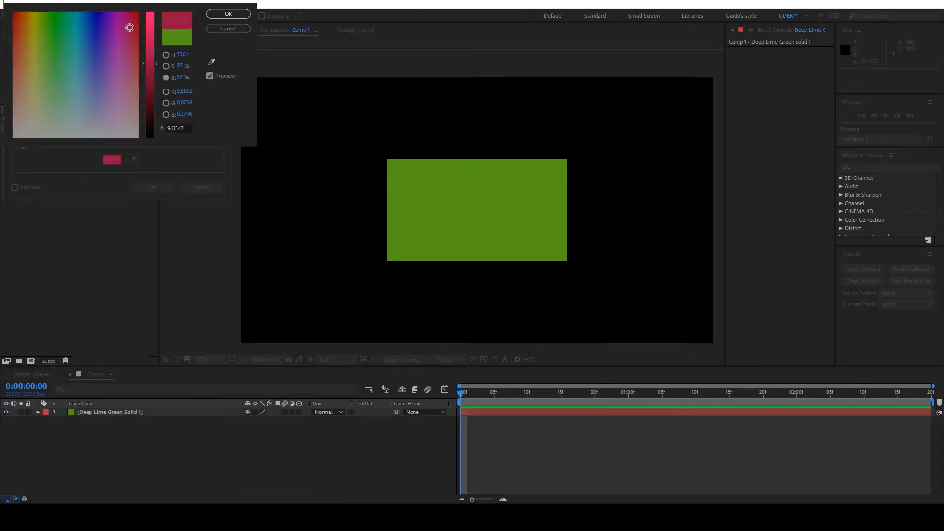
drag(150, 58, 155, 48)
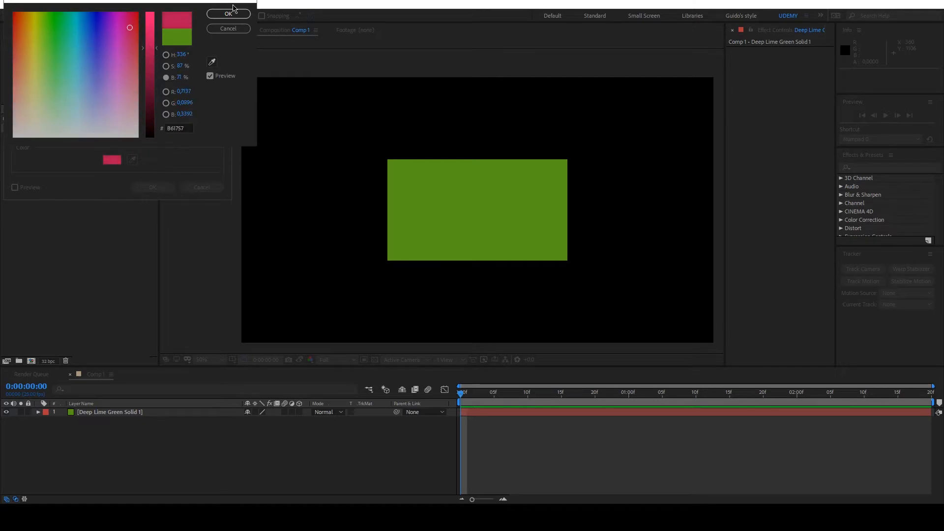
drag(105, 30, 125, 38)
click(151, 39)
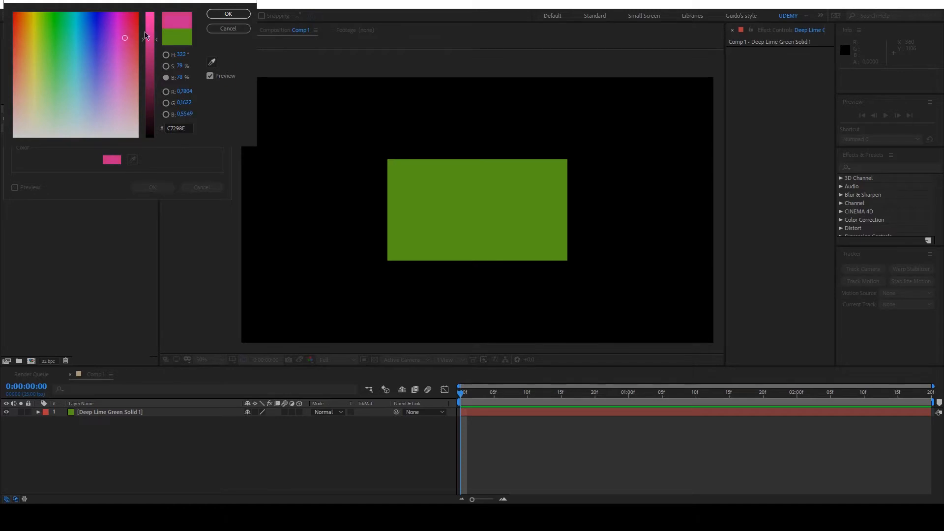
drag(40, 45, 76, 29)
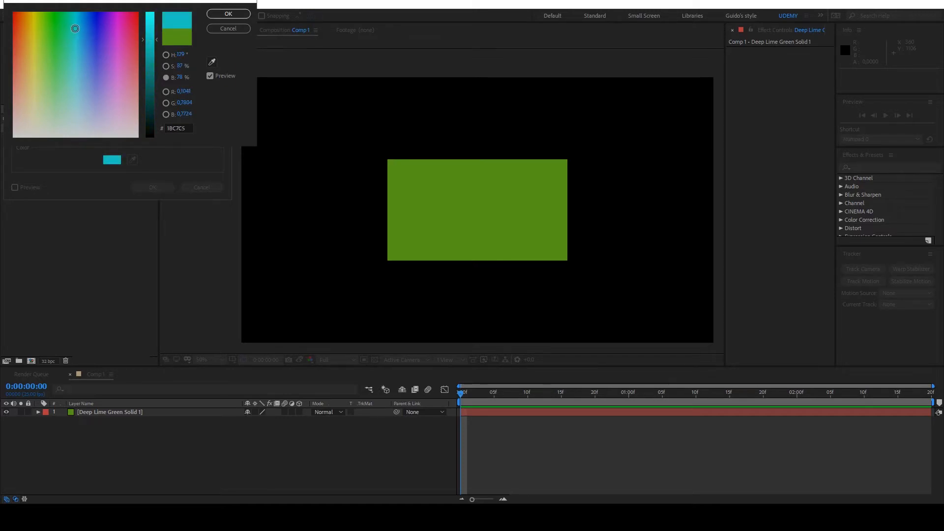
click(228, 14)
click(152, 187)
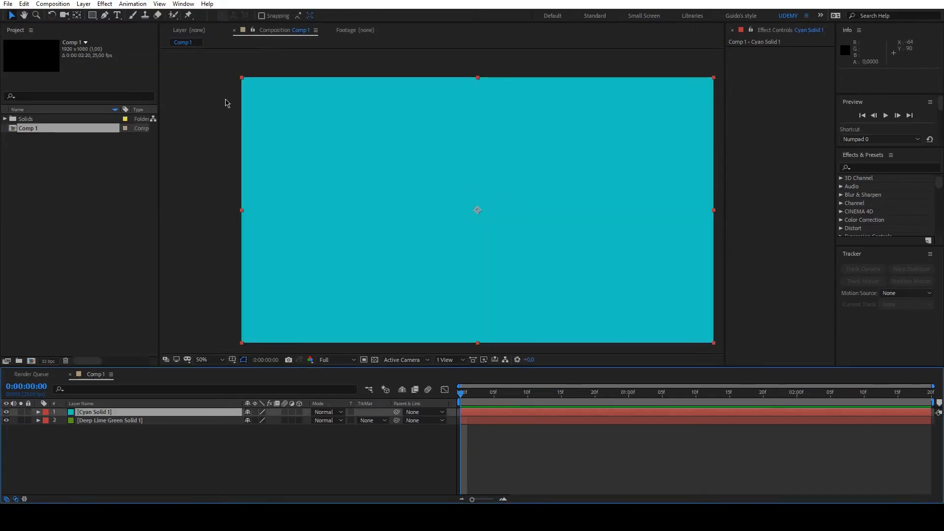
Reshape the cyan solid into a tall, narrow rectangle and place it across the green one at about 982, 512
drag(243, 78, 503, 113)
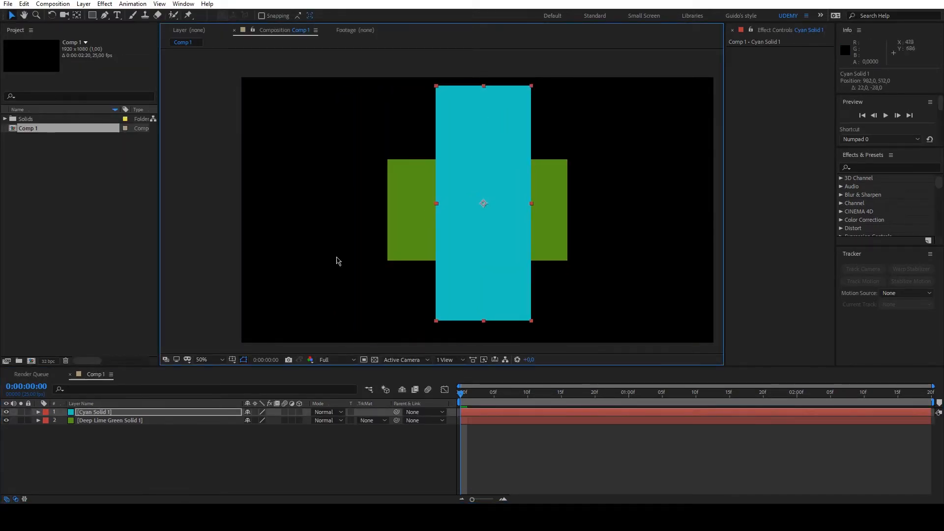
click(145, 465)
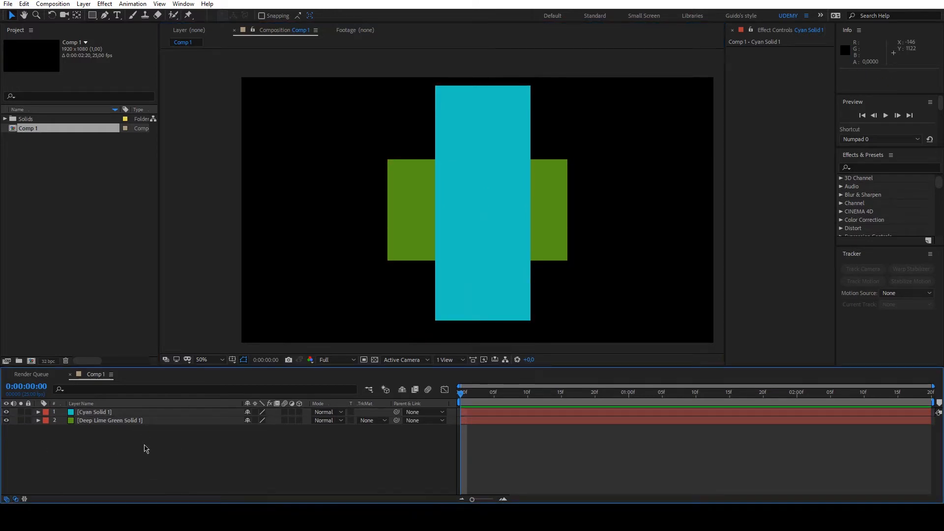
Select the cyan solid layer and look through the Color Correction effects, including Auto Contrast
click(84, 413)
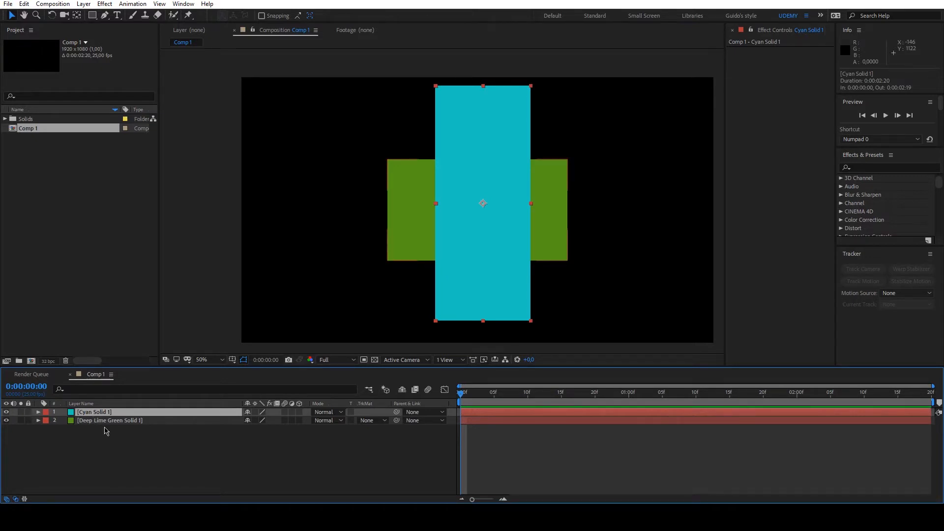
click(883, 167)
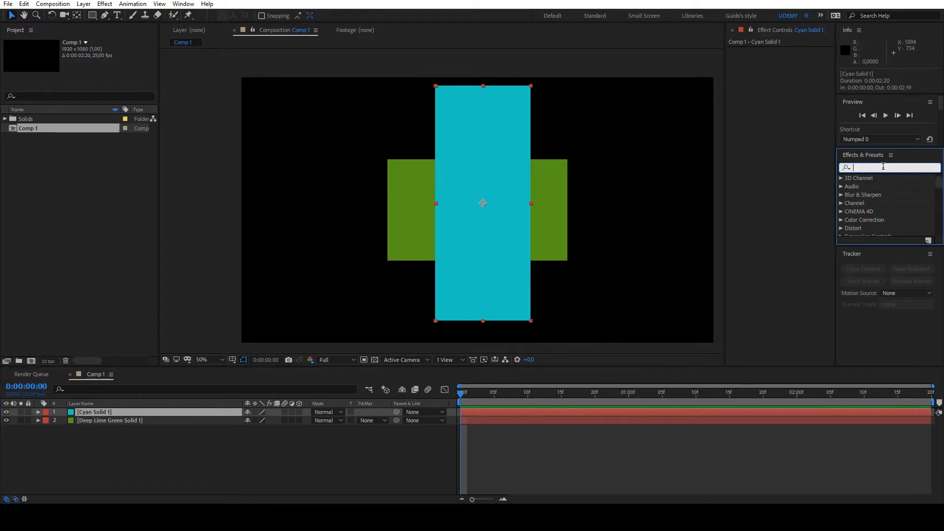
click(842, 220)
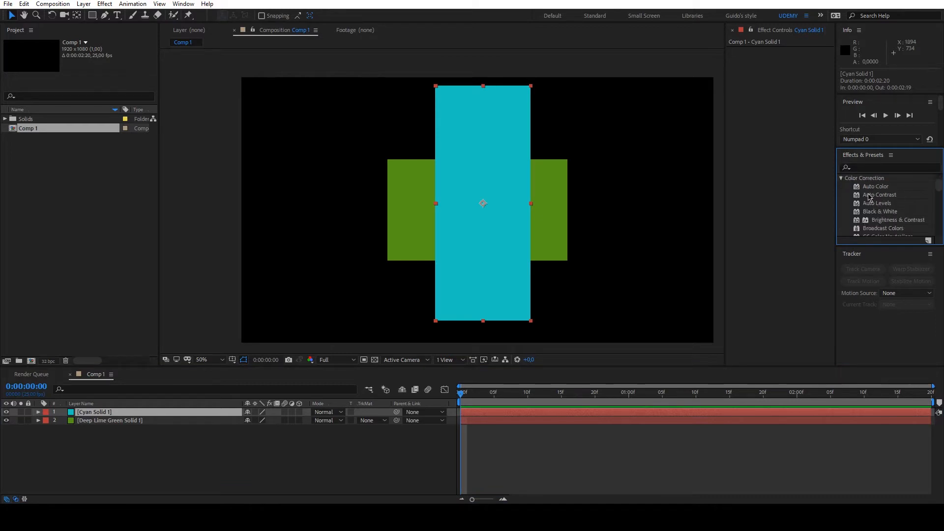
click(869, 195)
scroll(869, 206, down, 1)
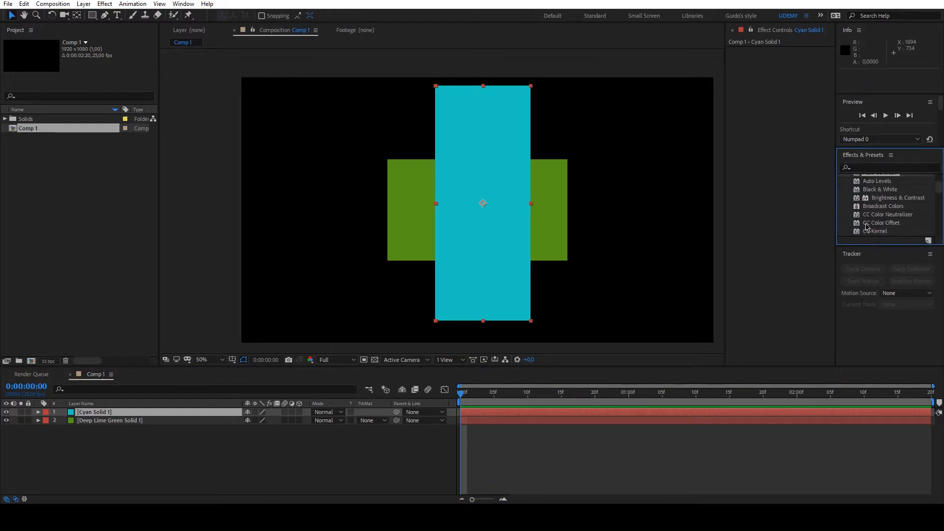
scroll(877, 227, up, 1)
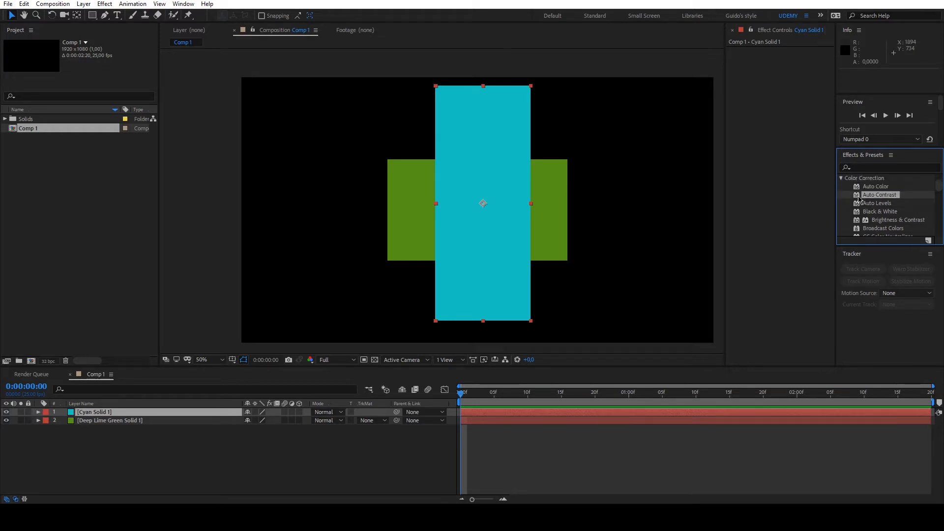
Search the effects and presets for "contr" and look through the matching entries
click(859, 167)
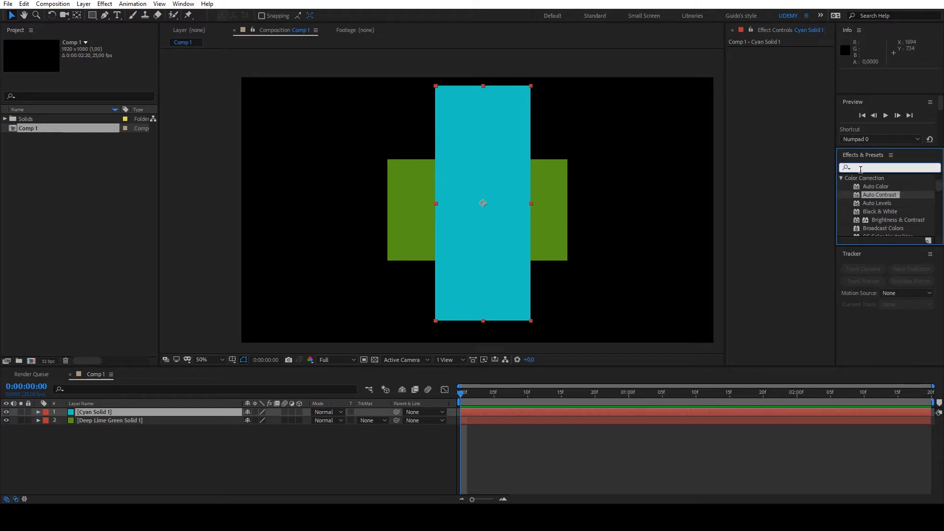
text(contr)
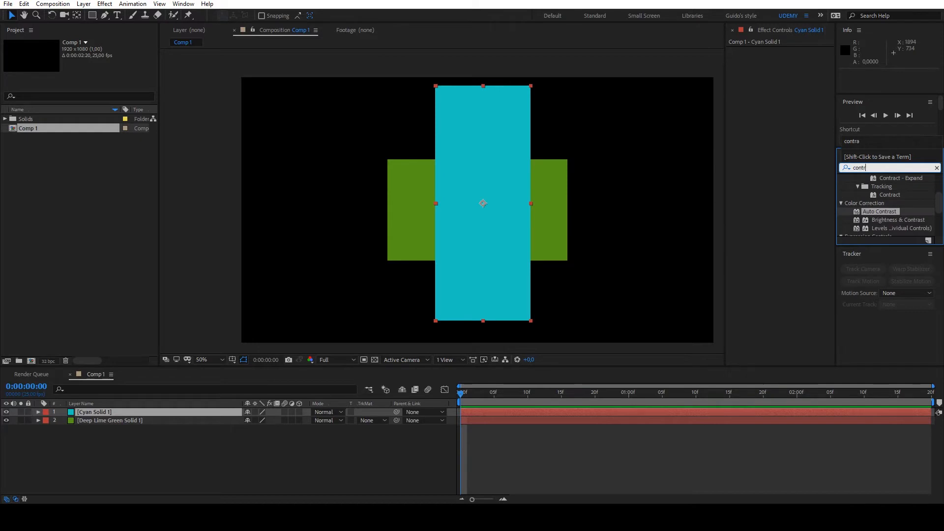
scroll(895, 207, up, 3)
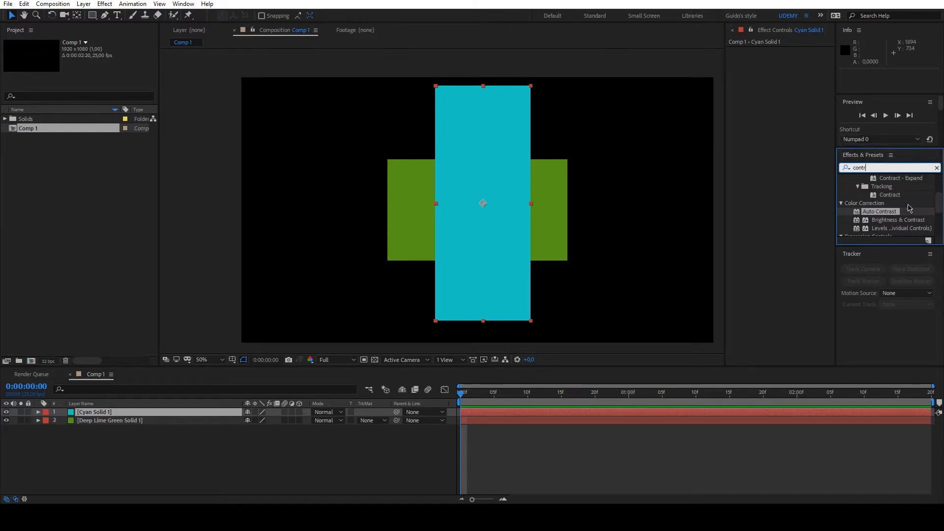
scroll(890, 222, up, 1)
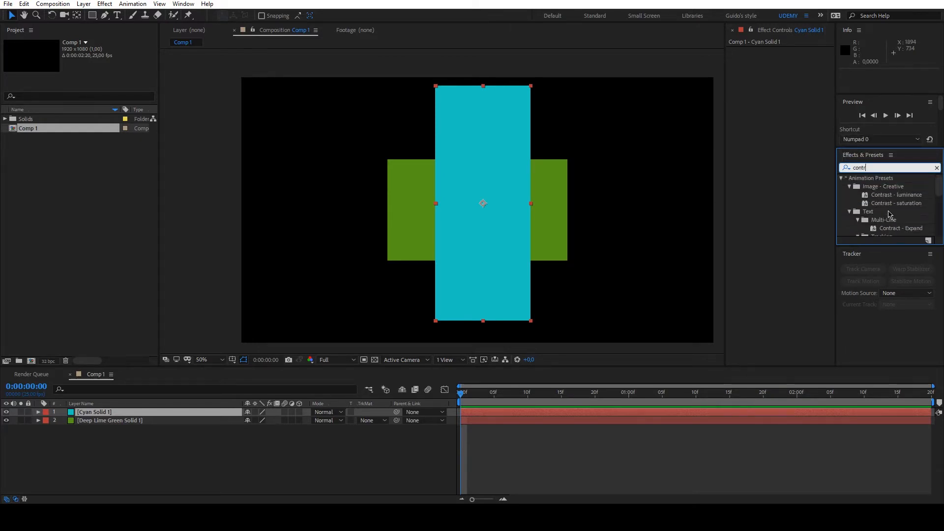
click(892, 227)
scroll(892, 227, down, 3)
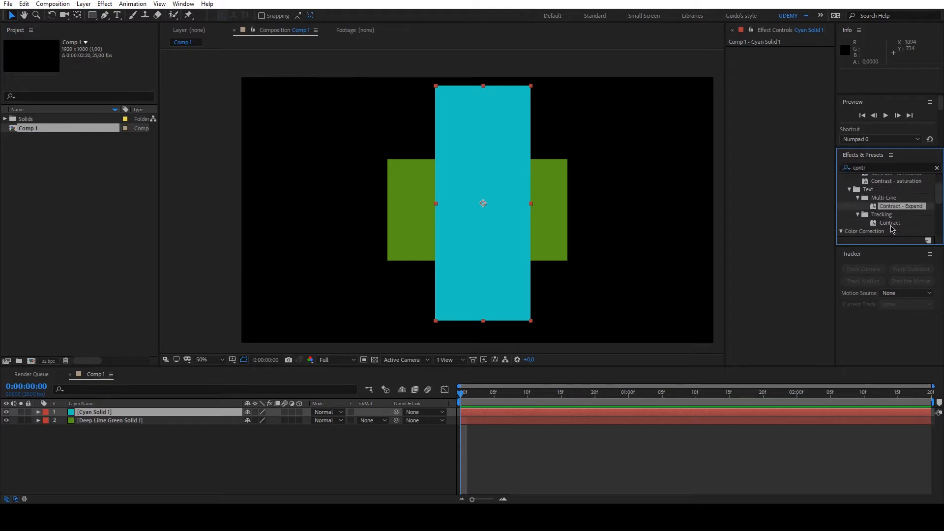
scroll(892, 228, down, 3)
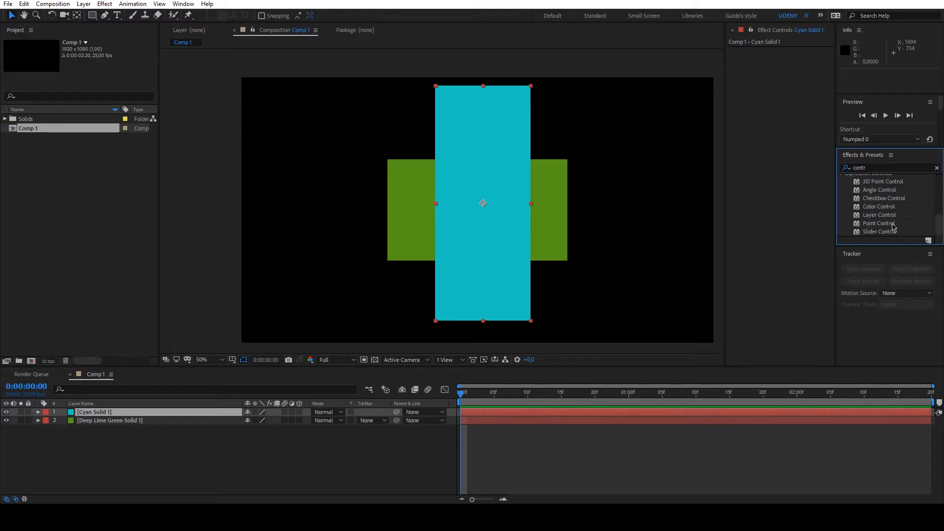
scroll(892, 227, up, 6)
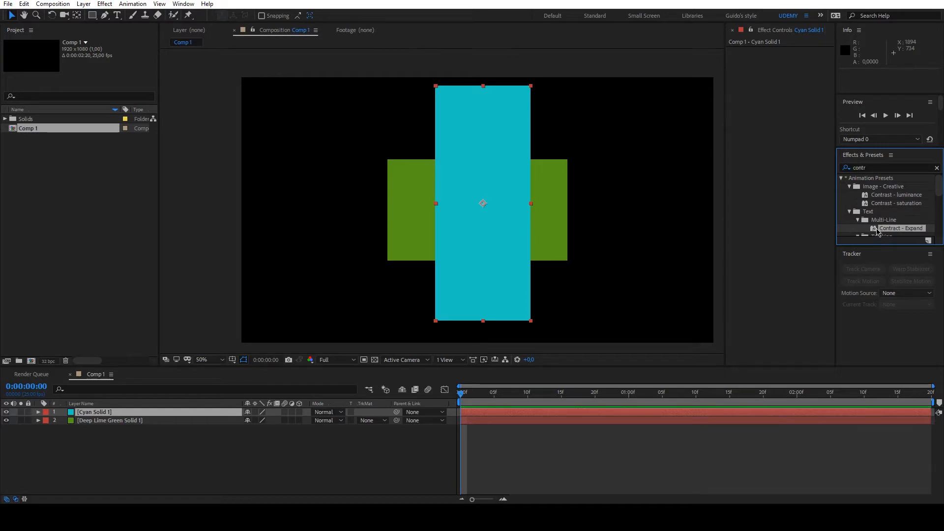
Apply the Contrast - saturation preset to the cyan solid and widen the area showing its effect settings
click(881, 199)
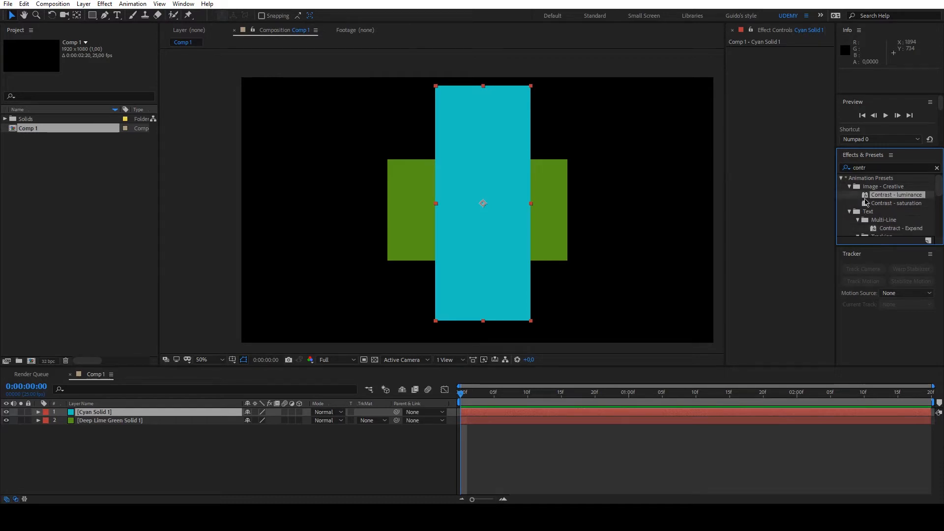
click(869, 206)
drag(867, 207, 468, 252)
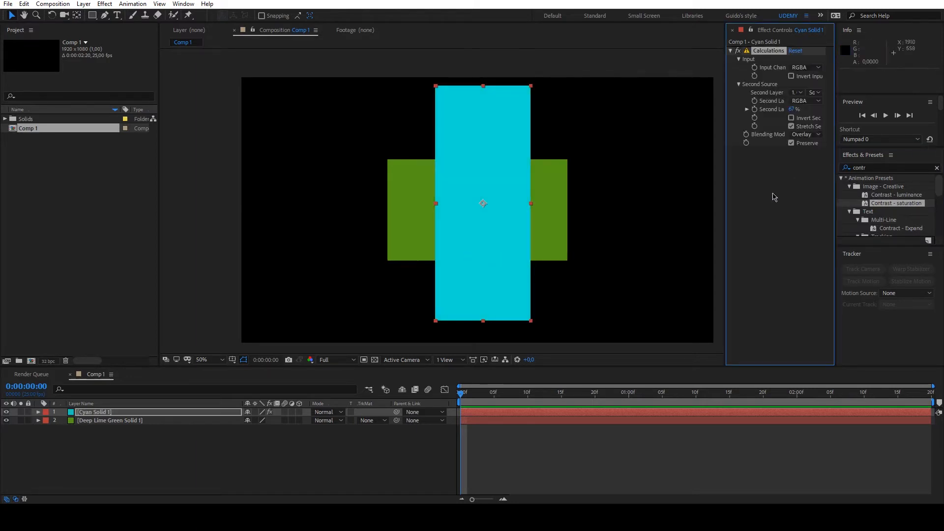
drag(725, 178, 617, 189)
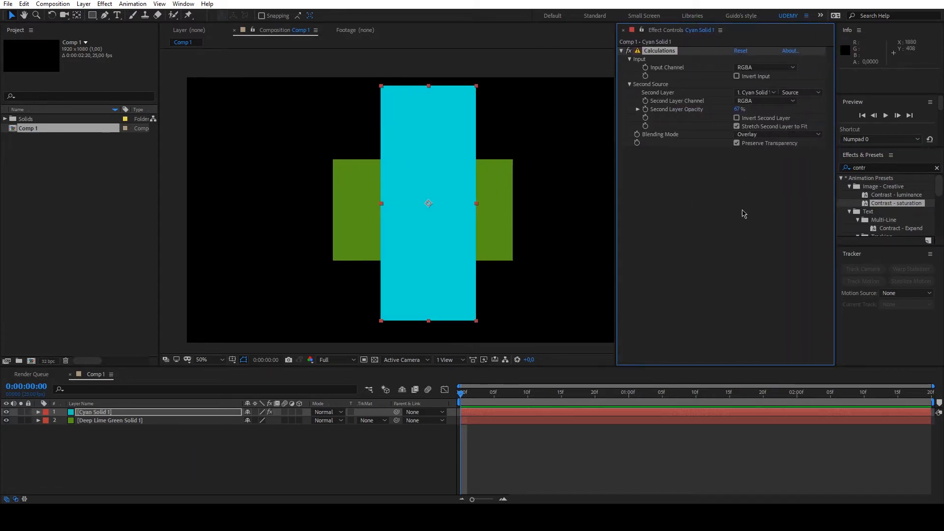
Apply the Contrast - luminance preset to the cyan solid and review the effects it adds
click(864, 199)
drag(864, 200, 438, 225)
scroll(655, 177, up, 2)
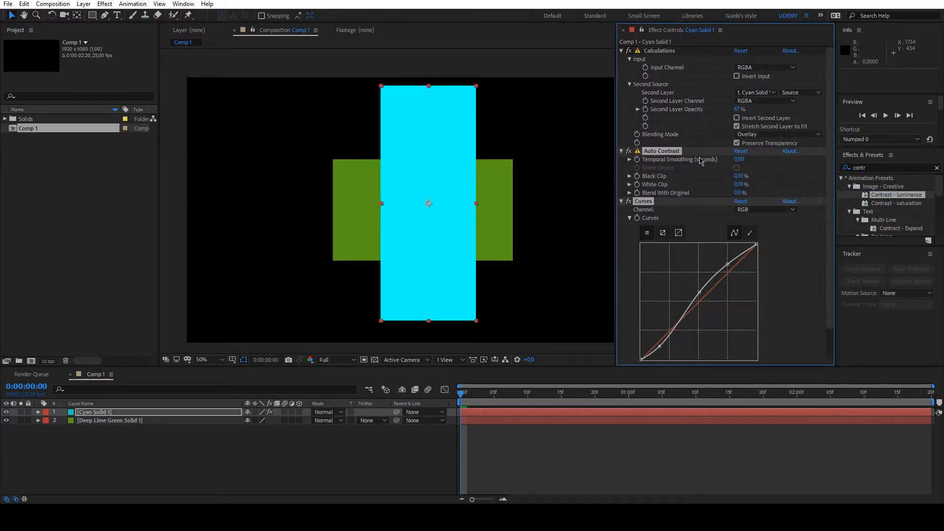
Remove the Auto Contrast, Curves and Calculations effects from the cyan solid
key(Delete)
click(659, 51)
key(Delete)
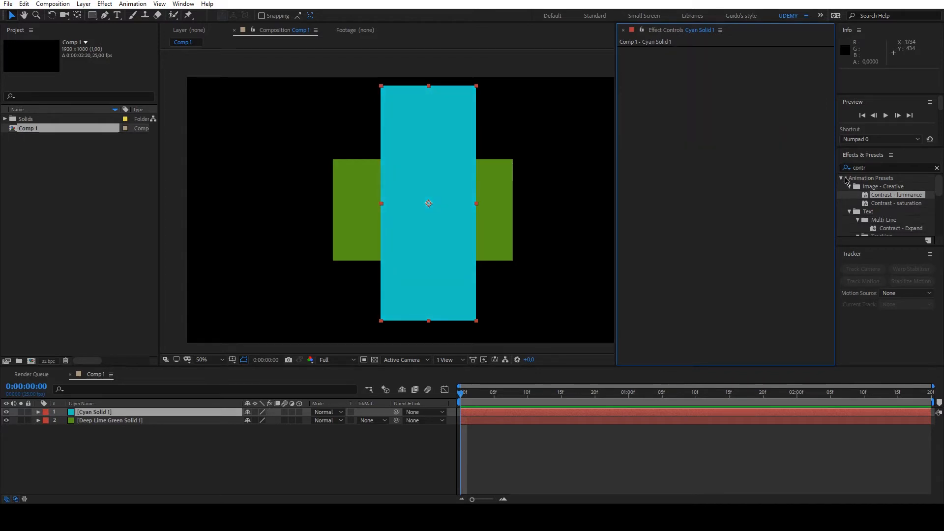
Try the Color Control effect from Expression Controls on the cyan solid and undo it
click(849, 187)
scroll(858, 206, down, 5)
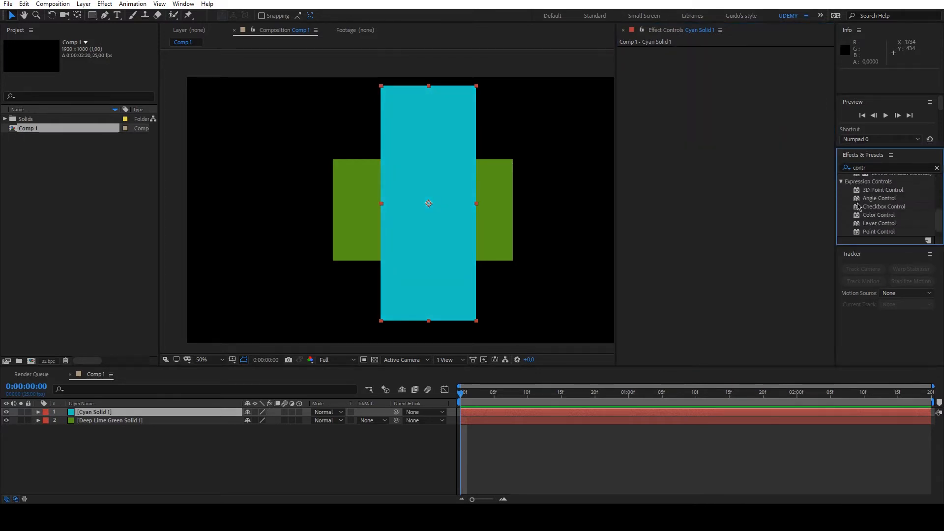
scroll(858, 205, down, 1)
drag(870, 206, 462, 187)
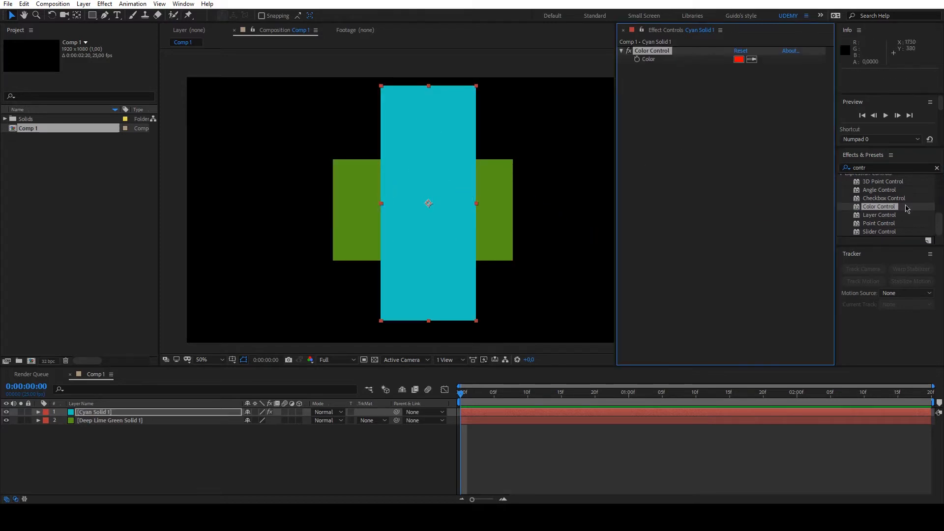
key(ctrl+z)
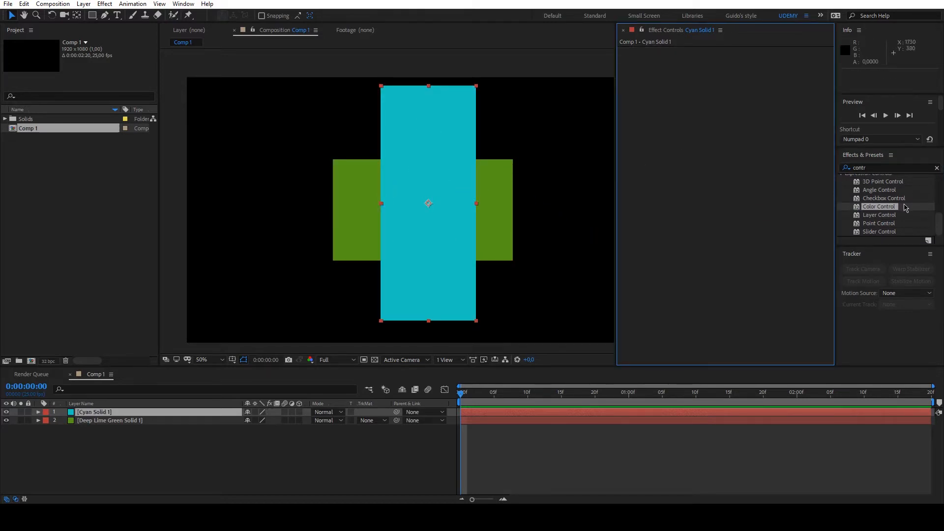
Search the effects and presets for "hls" and apply Color Balance (HLS) to the cyan solid
scroll(905, 205, up, 3)
click(868, 167)
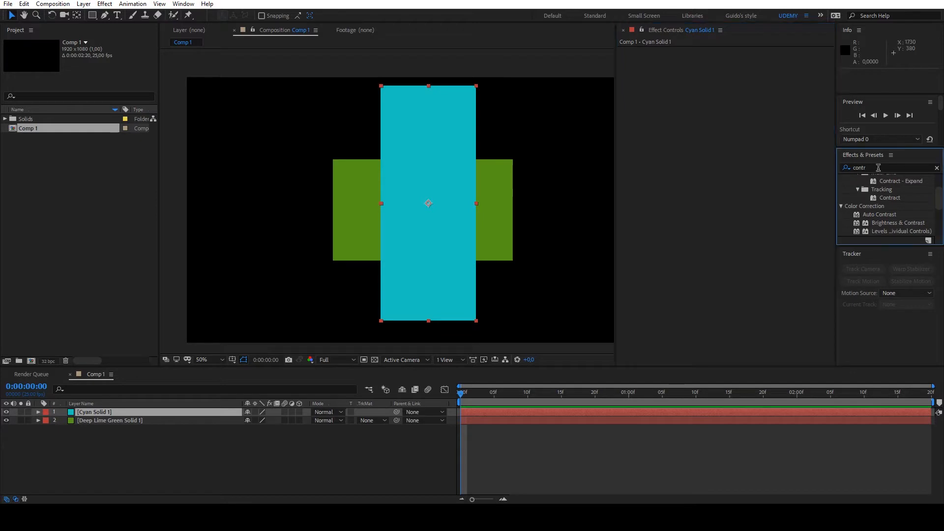
drag(879, 168, 829, 166)
text(h)
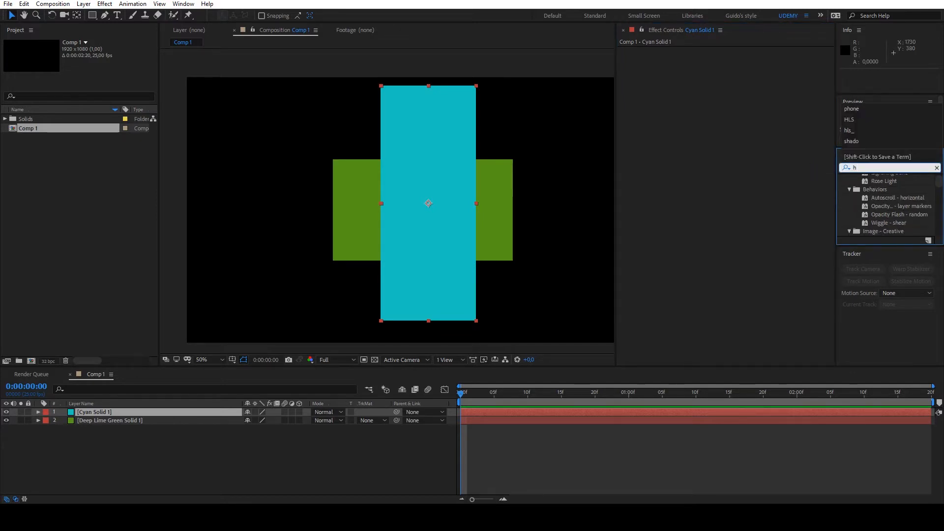
text(ls)
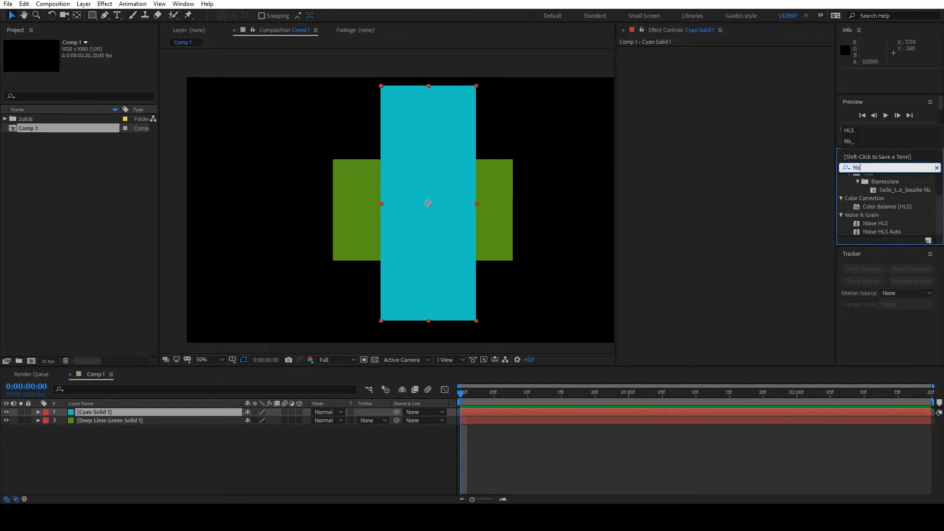
click(892, 209)
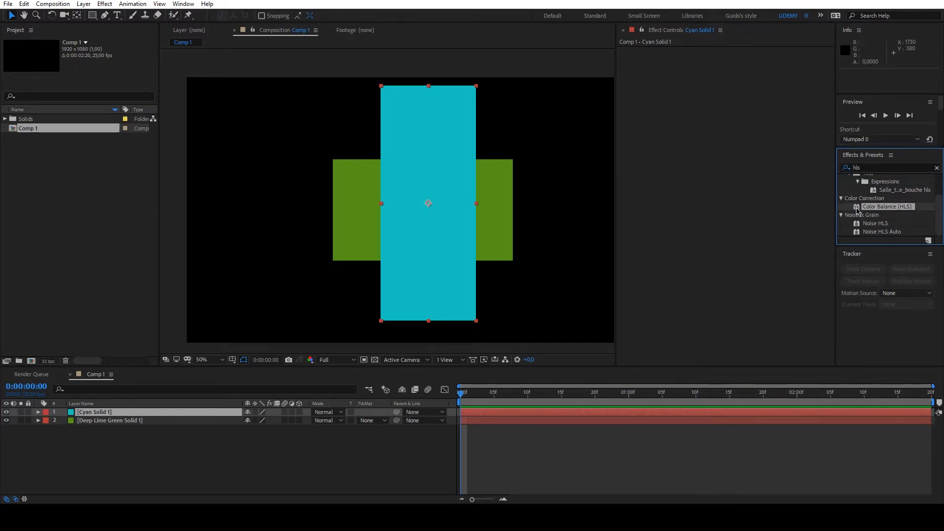
drag(857, 211, 429, 194)
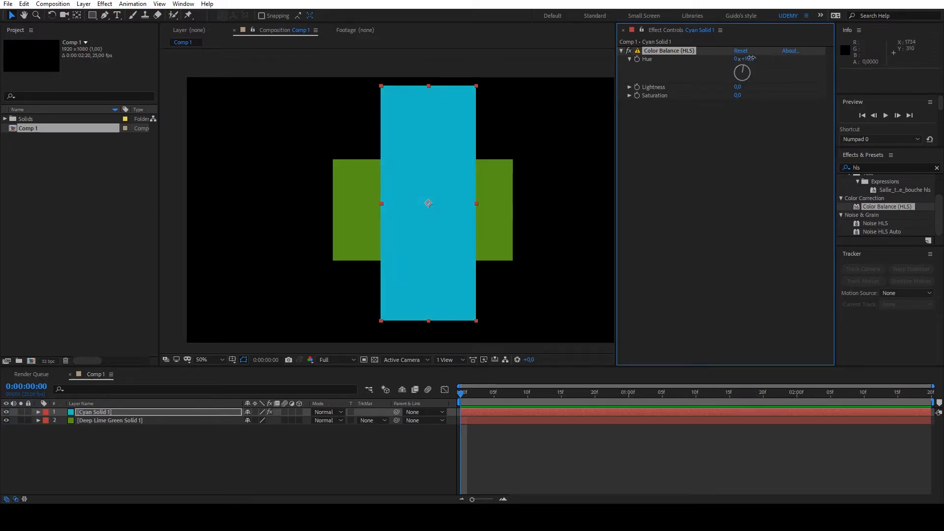
Set the cyan solid's Color Balance (HLS) to hue +120°, lightness 65 and saturation -61, leaving no layer selected
drag(751, 58, 796, 51)
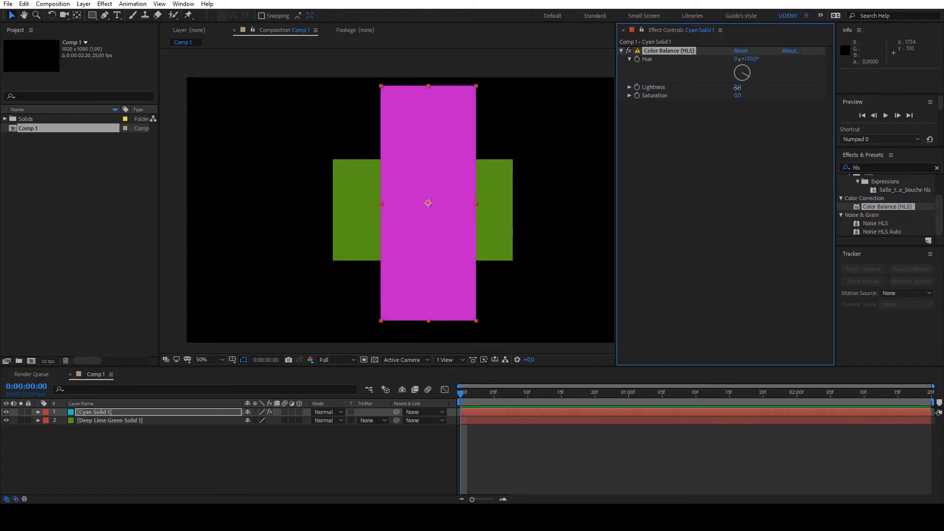
drag(740, 87, 698, 95)
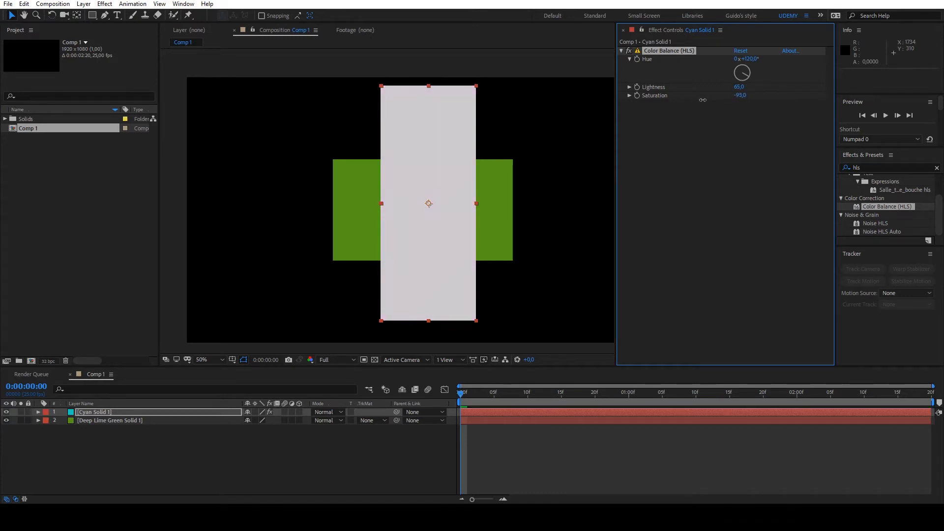
click(209, 461)
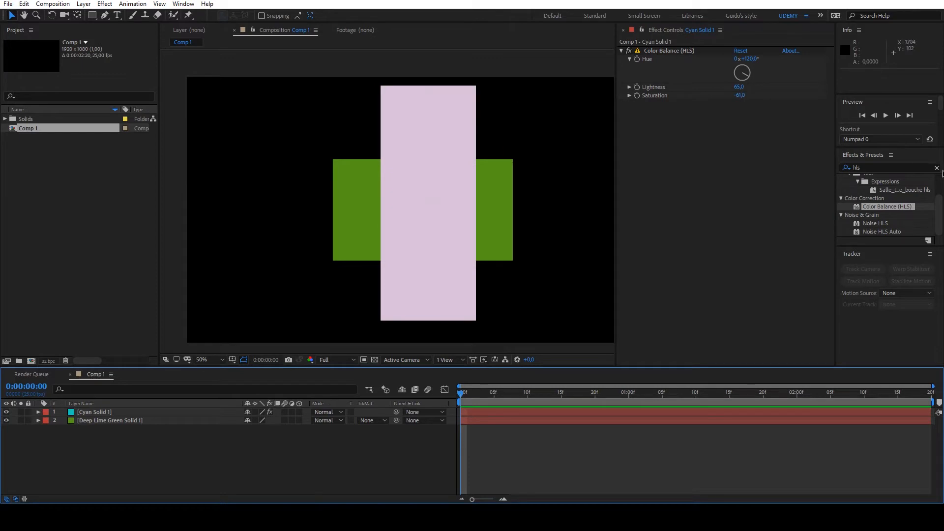
Search the effects and presets for "gaus" and apply Gaussian Blur to the green solid
drag(864, 167, 828, 161)
key(BackSpace)
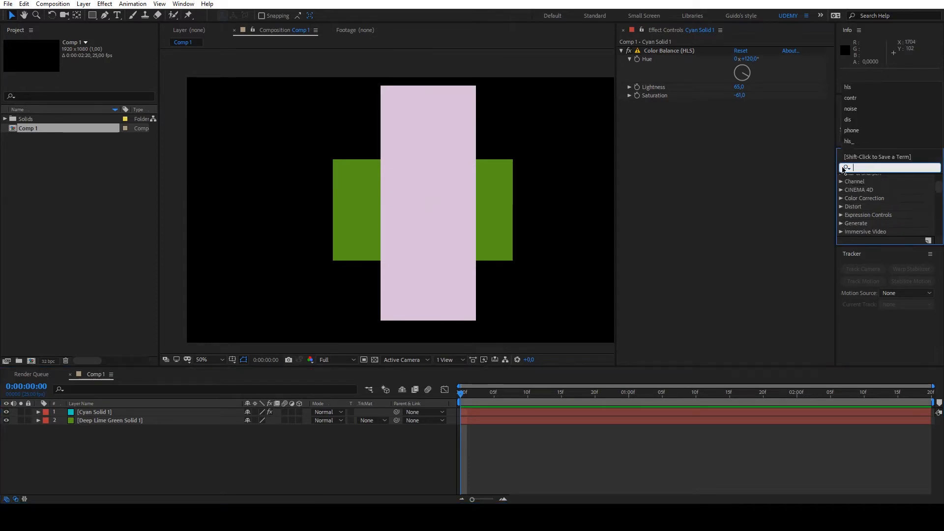
click(781, 195)
click(879, 169)
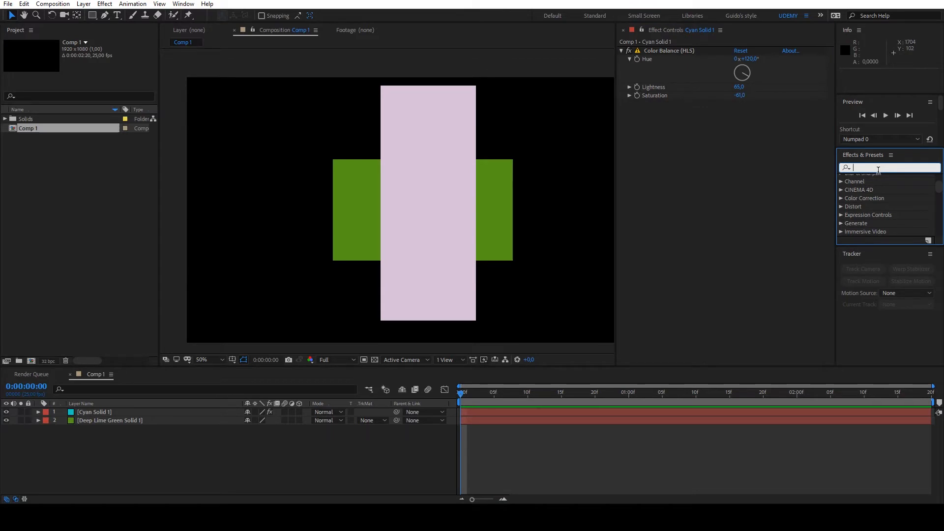
text(gaus)
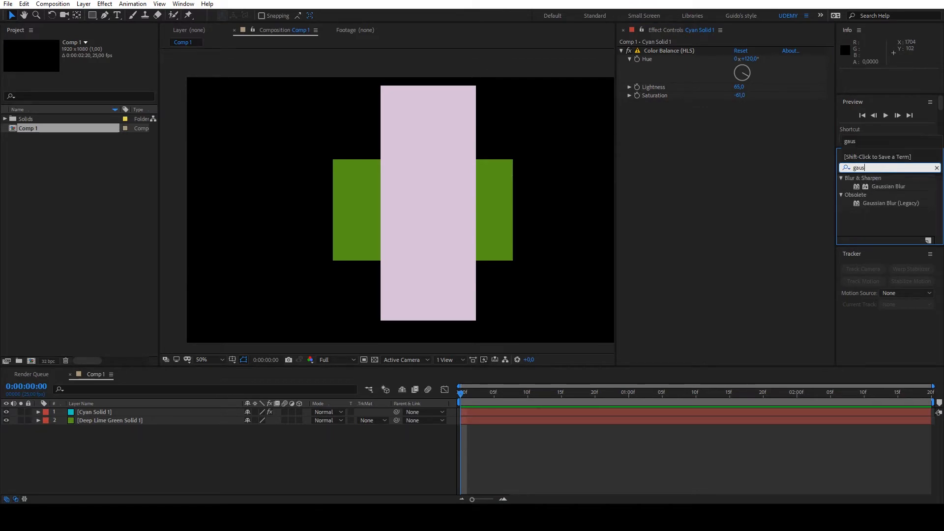
click(883, 188)
drag(856, 189, 353, 223)
Set the green solid's Gaussian Blur blurriness to about 38.6 and deselect the layer
drag(738, 58, 918, 42)
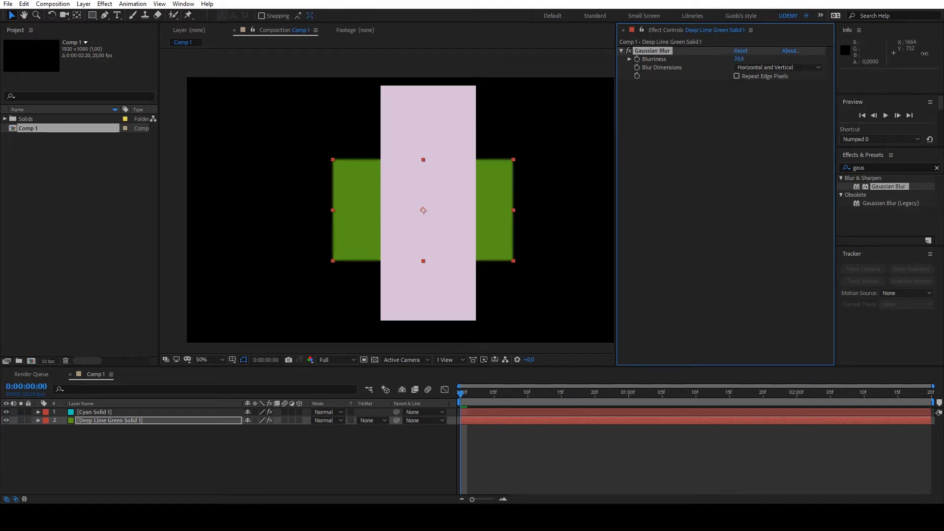
click(752, 181)
click(879, 168)
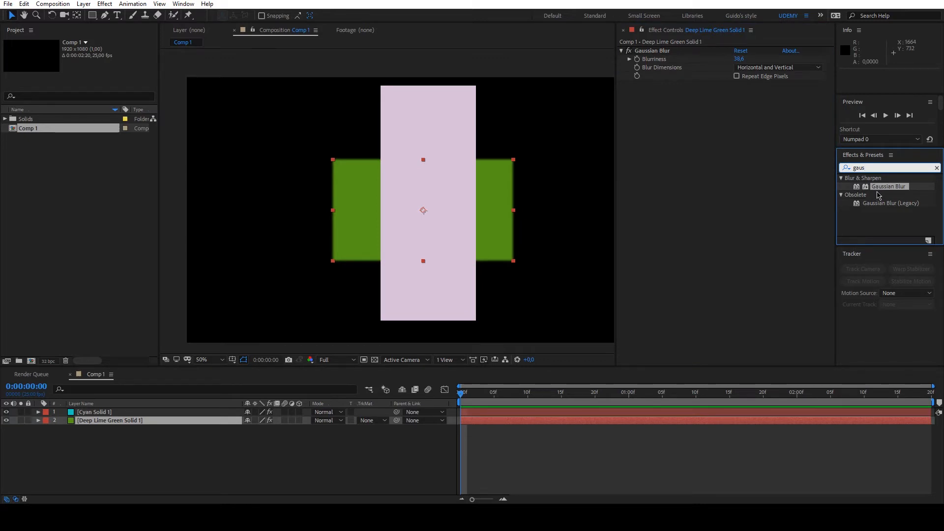
click(277, 437)
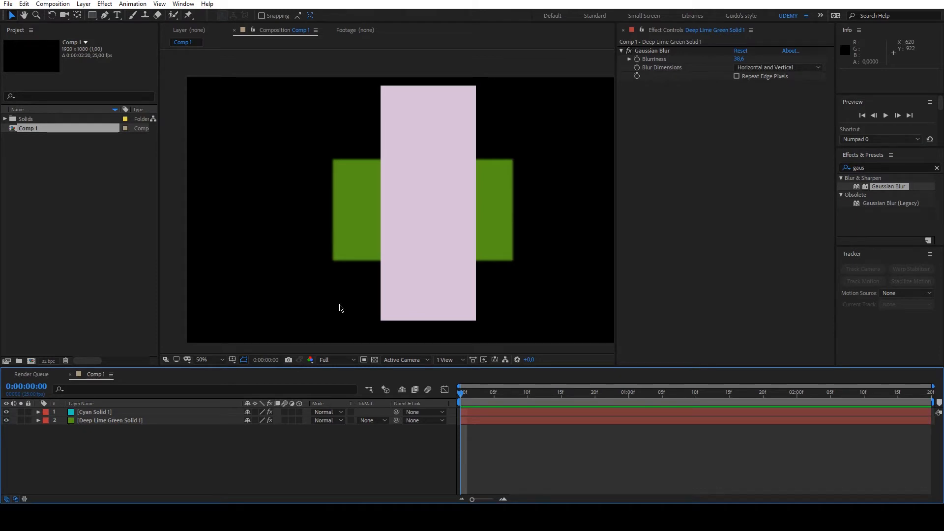
Remove the Gaussian Blur effect from the green solid
click(119, 413)
click(117, 421)
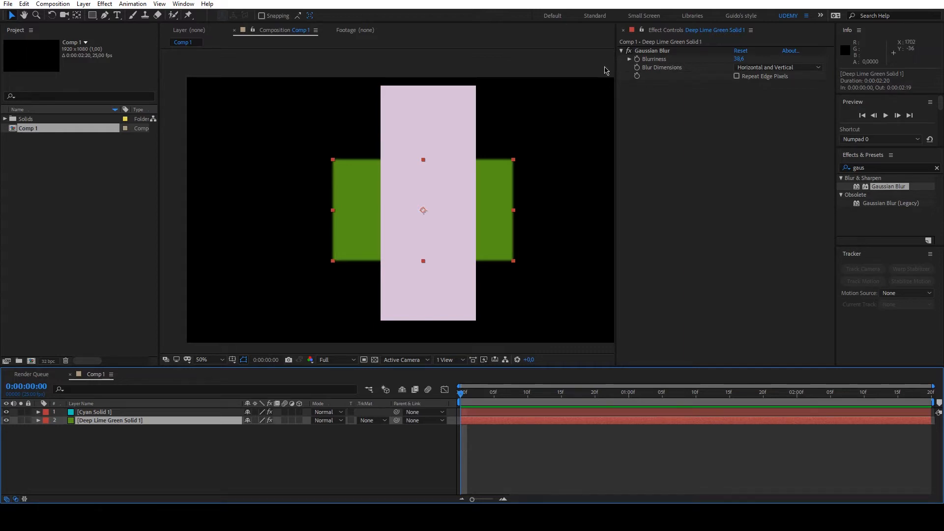
click(660, 51)
key(Delete)
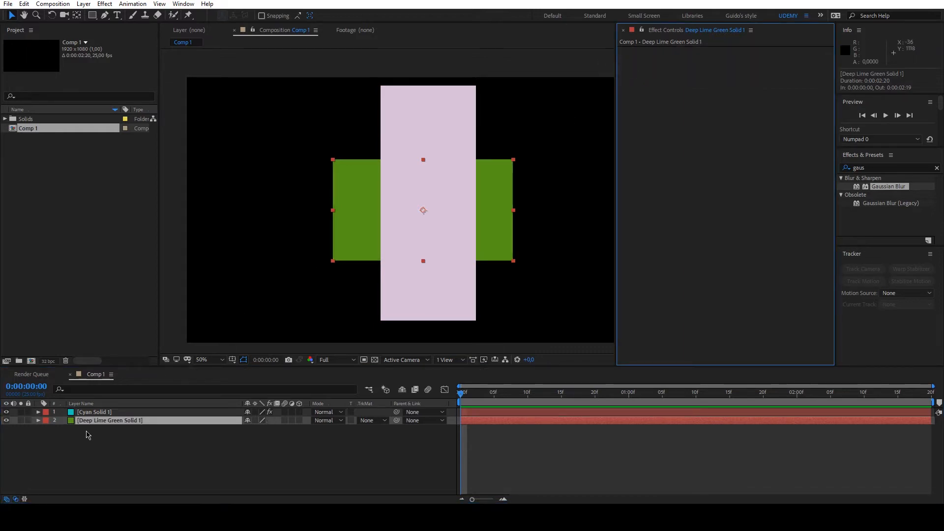
Remove the Color Balance (HLS) effect from the cyan solid and deselect the layer
click(93, 412)
click(685, 54)
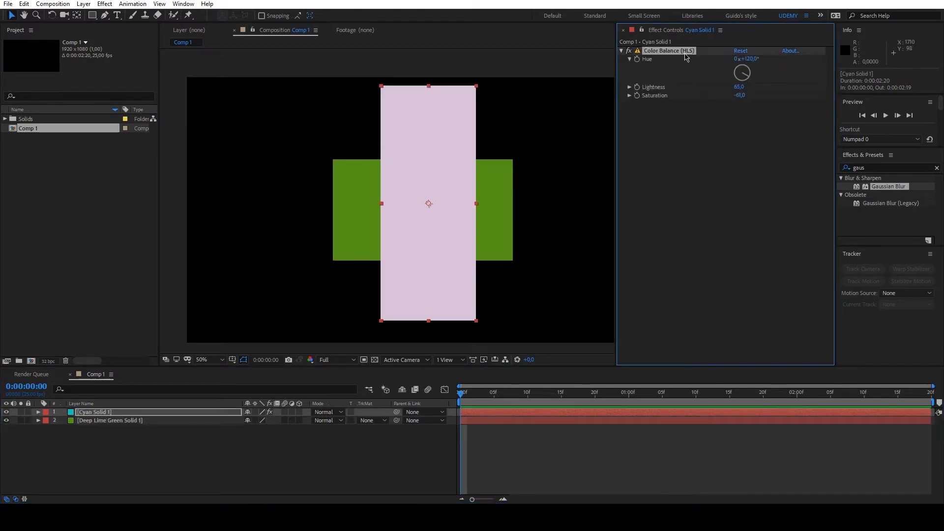
key(Delete)
click(105, 439)
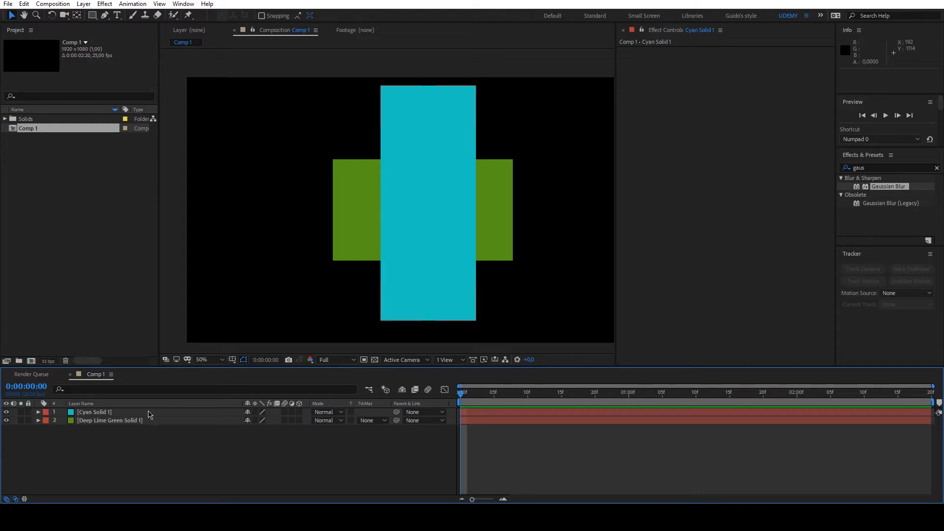
Select the green solid and nudge it to position 966, 548 in the composition
click(105, 422)
click(100, 413)
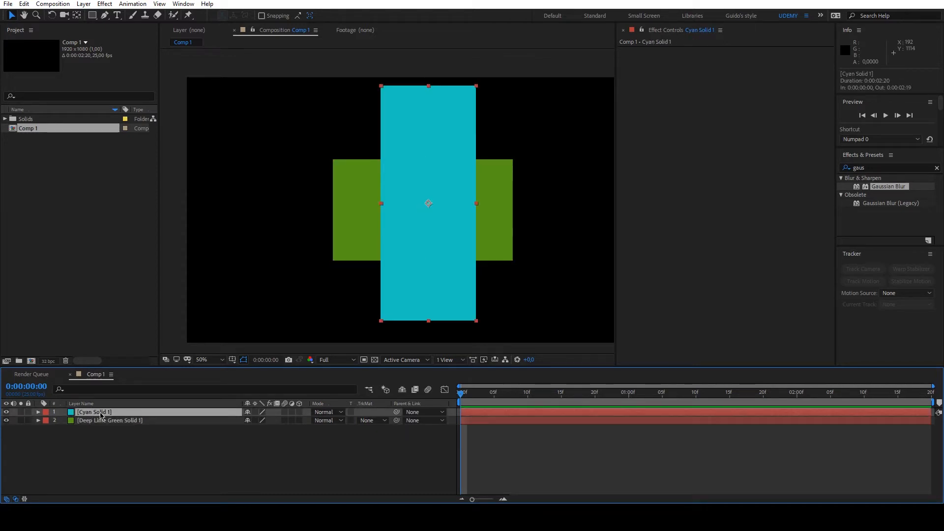
click(133, 423)
drag(391, 238, 393, 240)
Apply Color Balance (HLS) to the cyan solid through a quick search for "hls", with hue +58°, lightness 45 and saturation 67
click(443, 263)
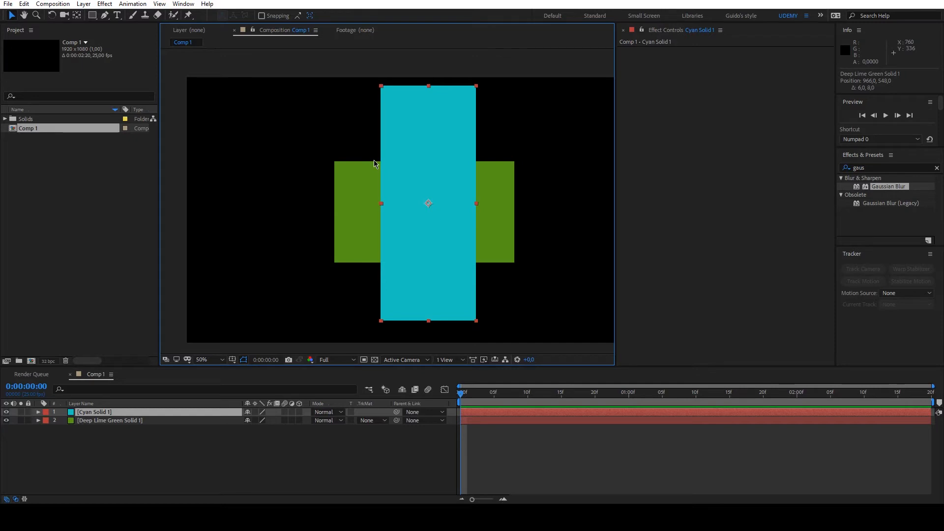
key(ctrl+space)
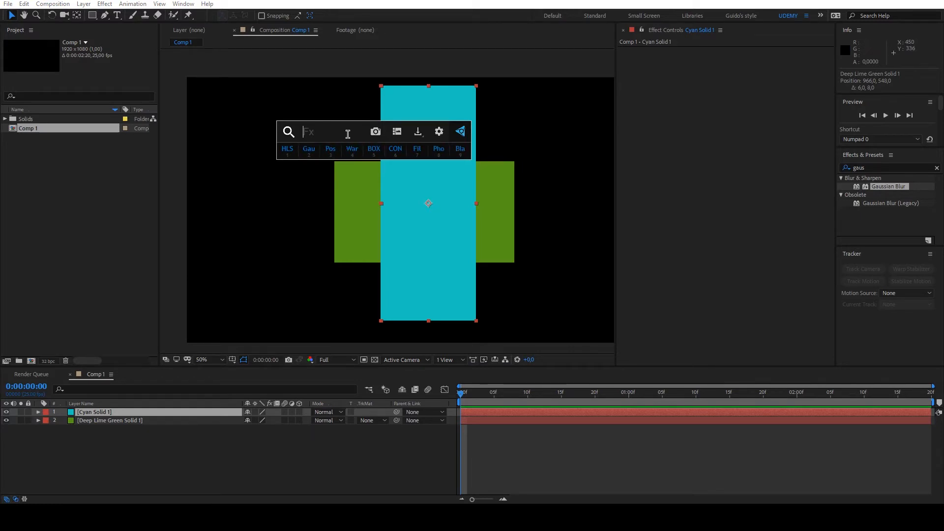
text(hl)
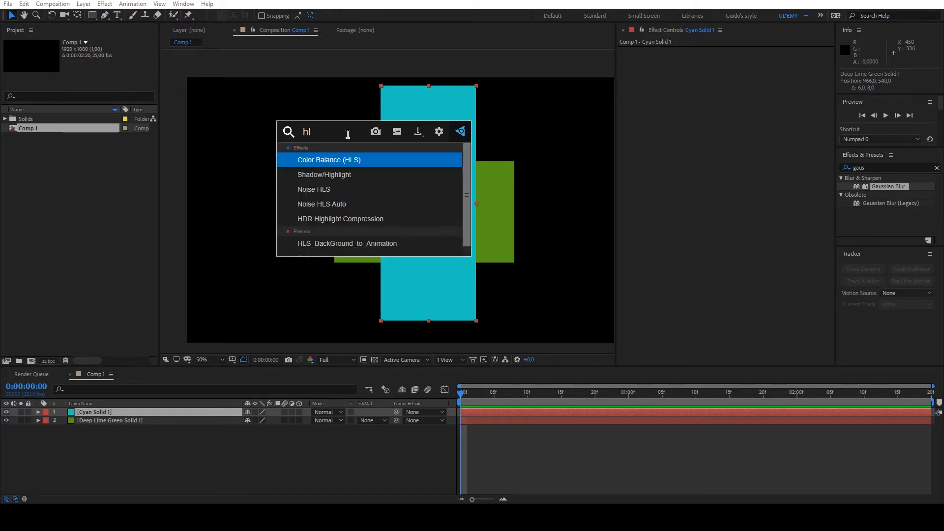
text(s)
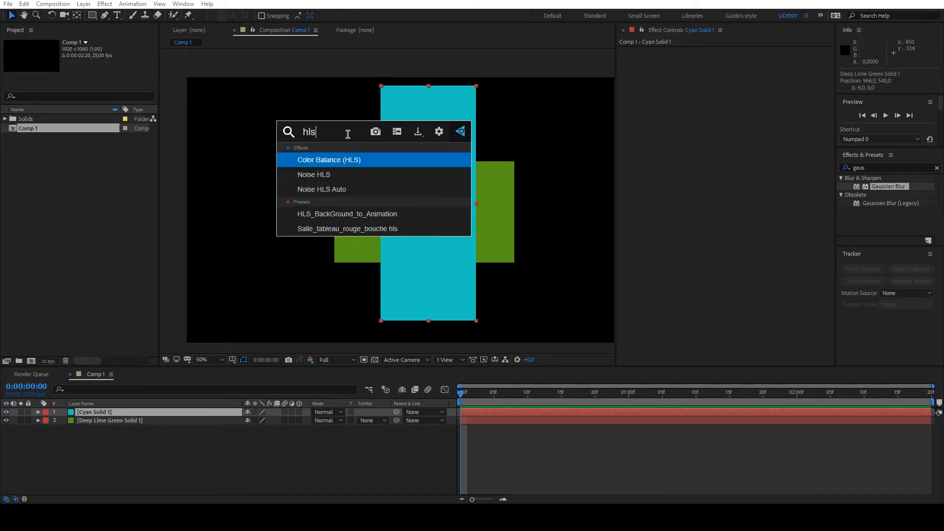
key(Return)
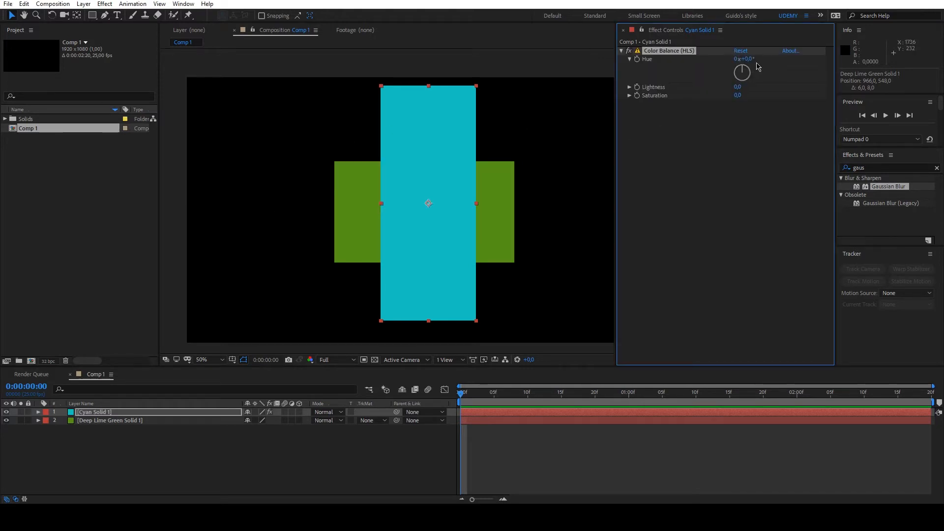
drag(745, 59, 797, 68)
drag(739, 87, 771, 90)
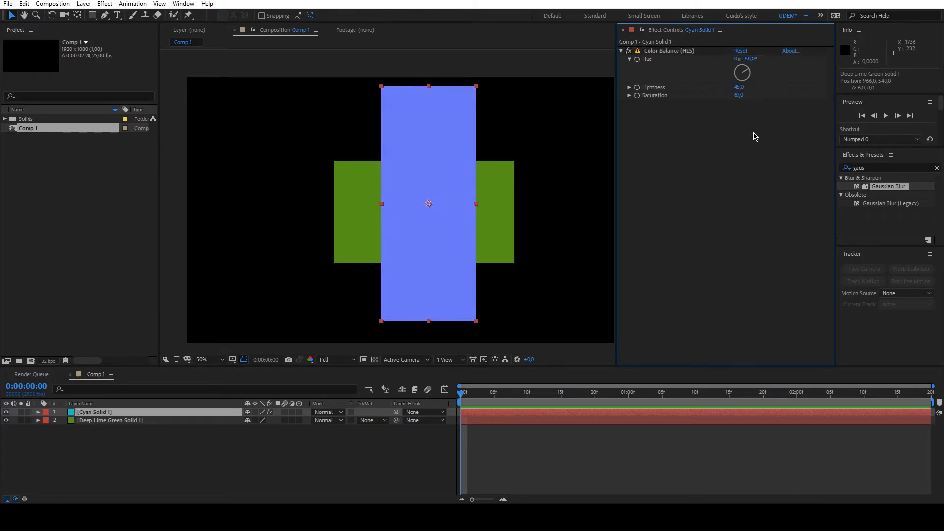
Apply Gaussian Blur to the green solid through a quick search for "gau", set blurriness to about 41, and deselect the layer
click(123, 422)
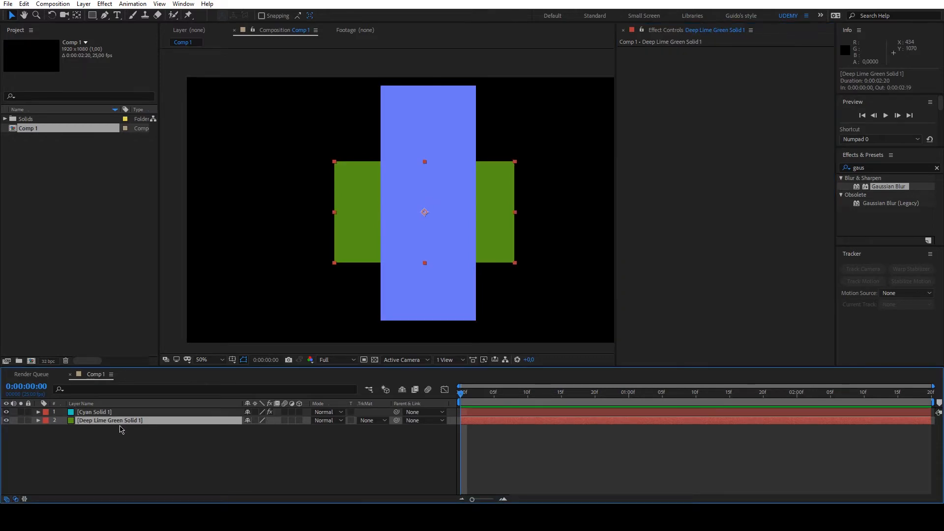
key(ctrl+space)
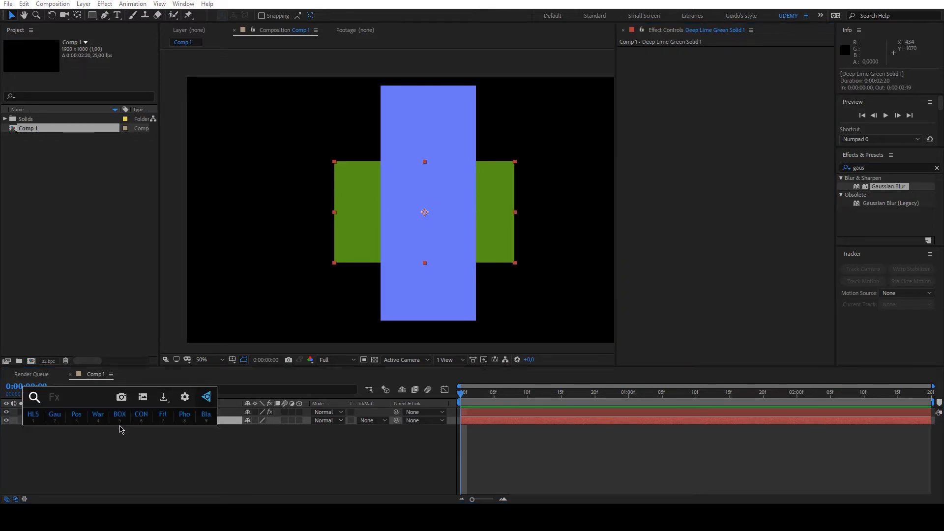
text(gau)
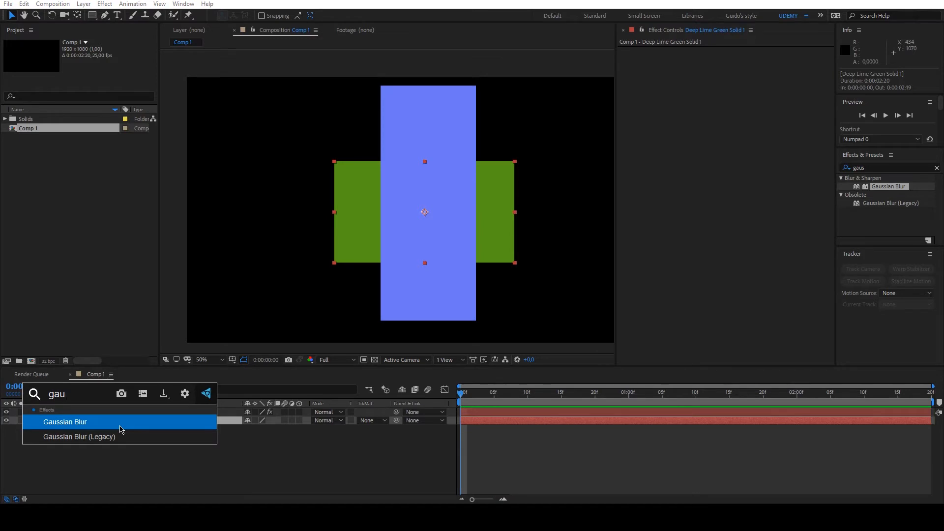
click(120, 426)
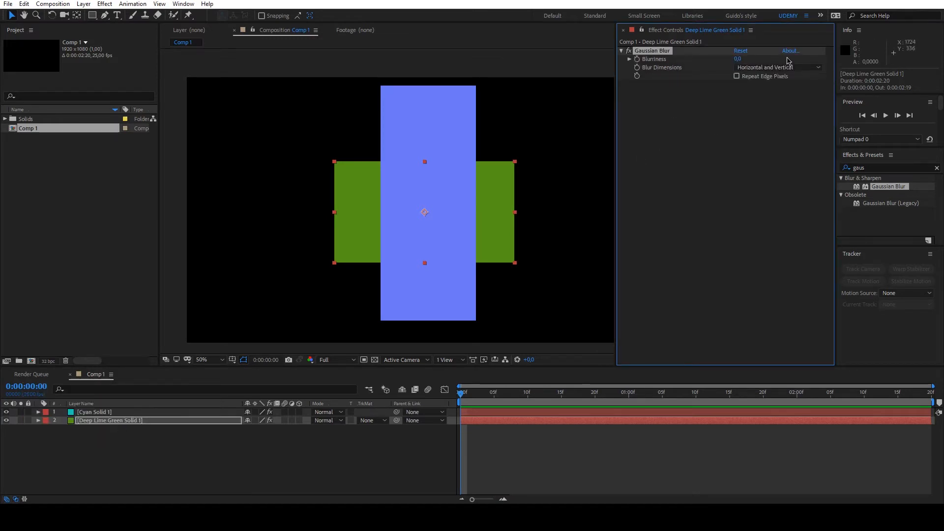
drag(739, 59, 943, 61)
click(356, 441)
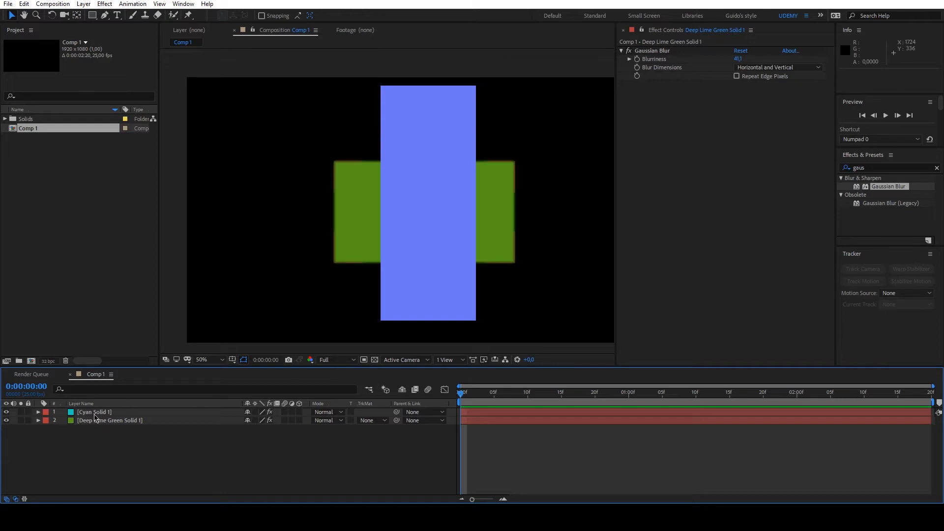
Bring up the quick effect search for the cyan solid, repeat it for the green solid, and dismiss it each time
click(93, 413)
key(ctrl+space)
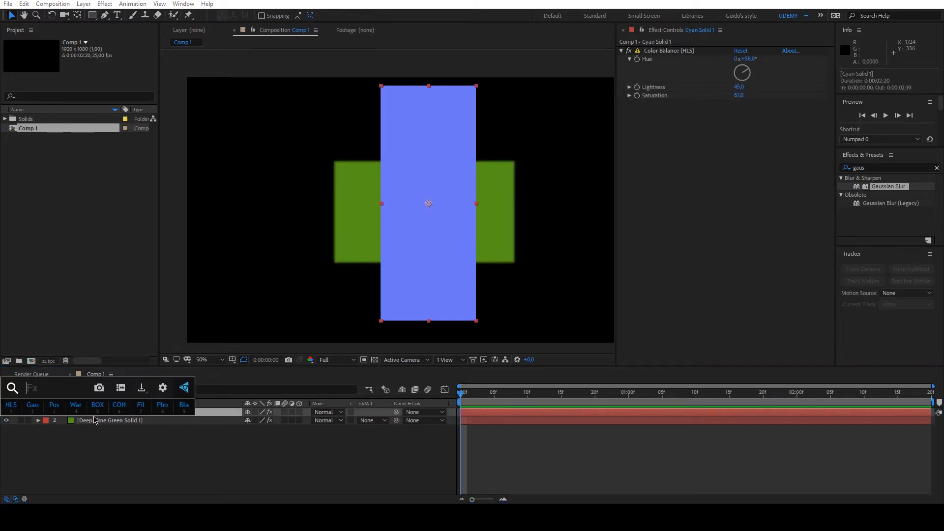
click(112, 454)
click(101, 422)
key(ctrl+space)
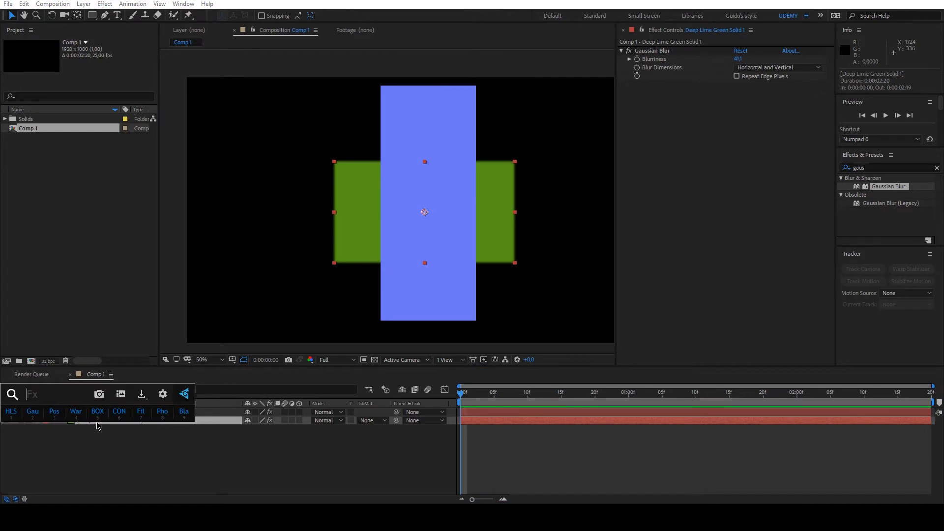
click(169, 439)
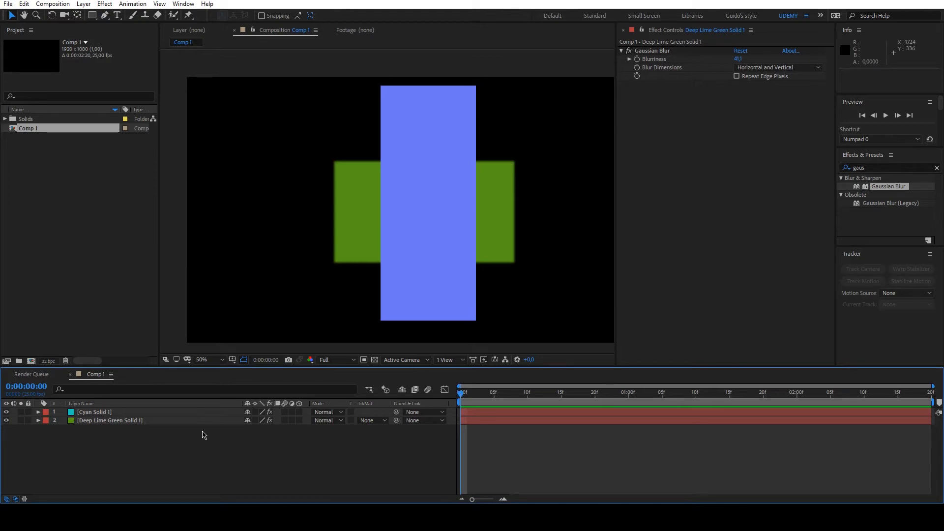
Open the quick effect search settings, examine the shortcuts and favorites, and view the alias of Turbu_Goule_REFLET PUR without changing it
key(ctrl+space)
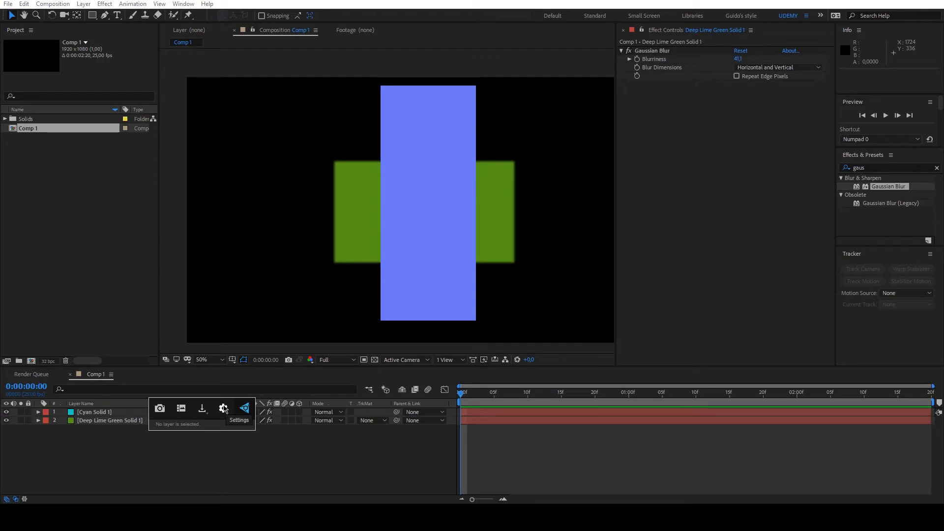
click(224, 409)
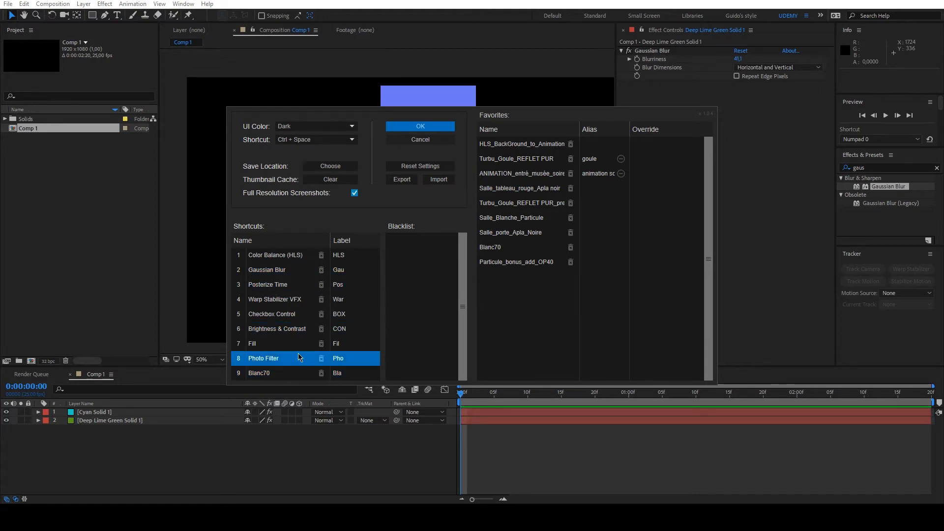
mouse_move(418, 246)
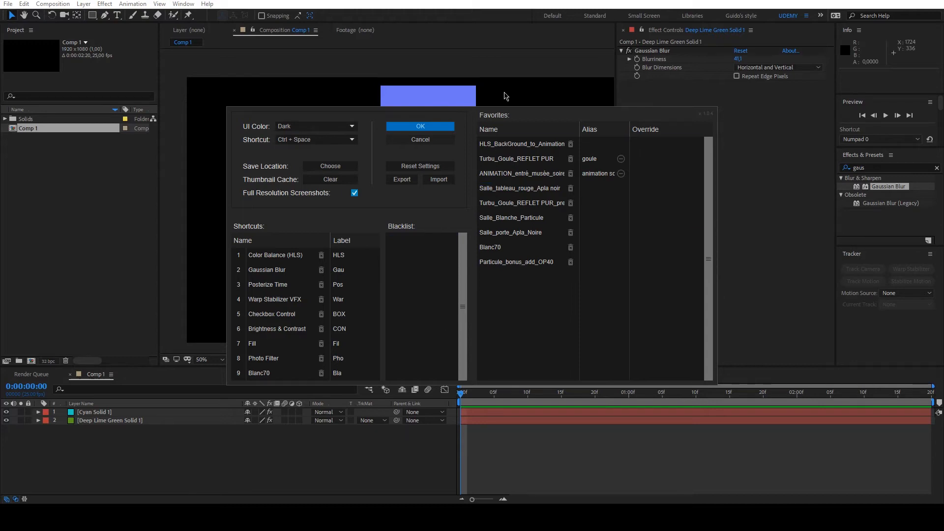
click(512, 150)
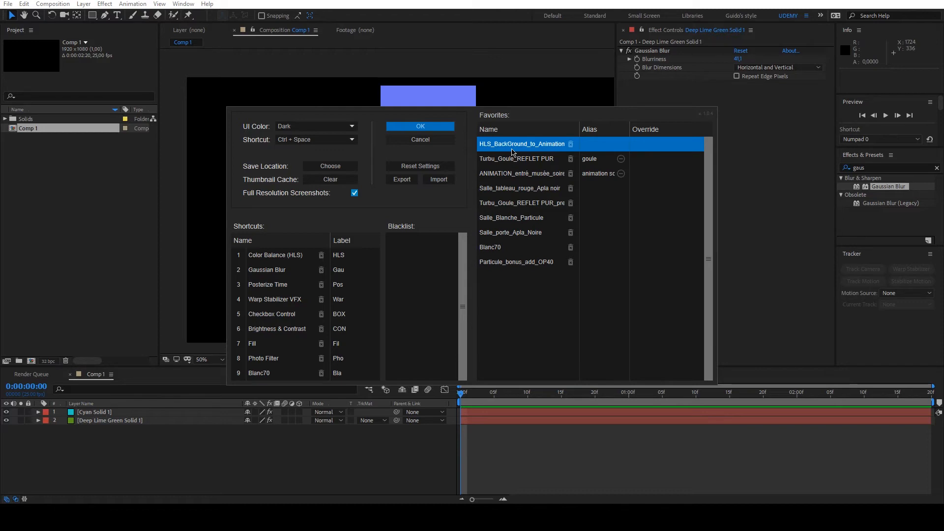
click(514, 159)
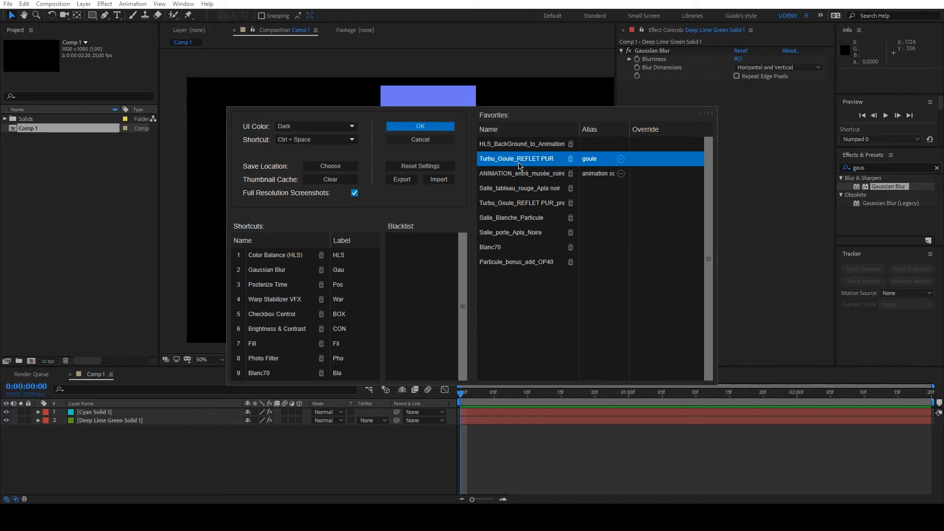
double_click(519, 166)
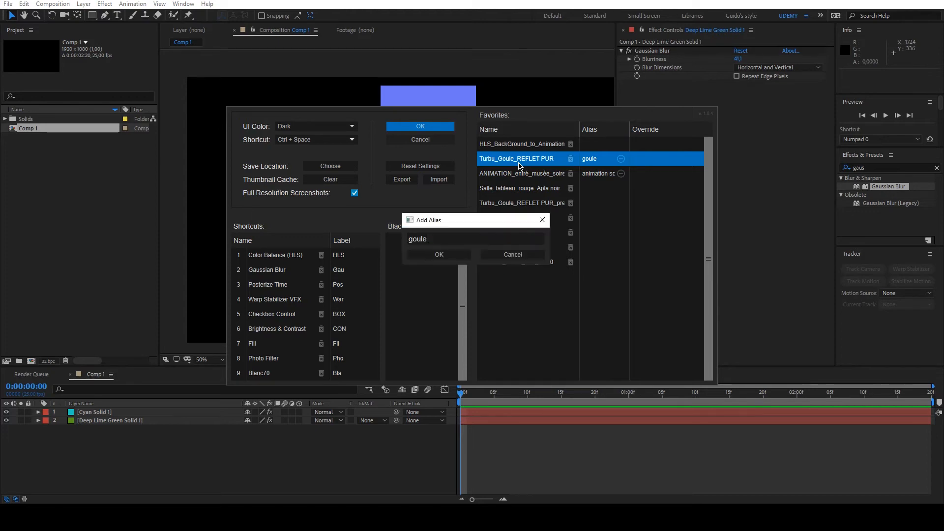
click(545, 223)
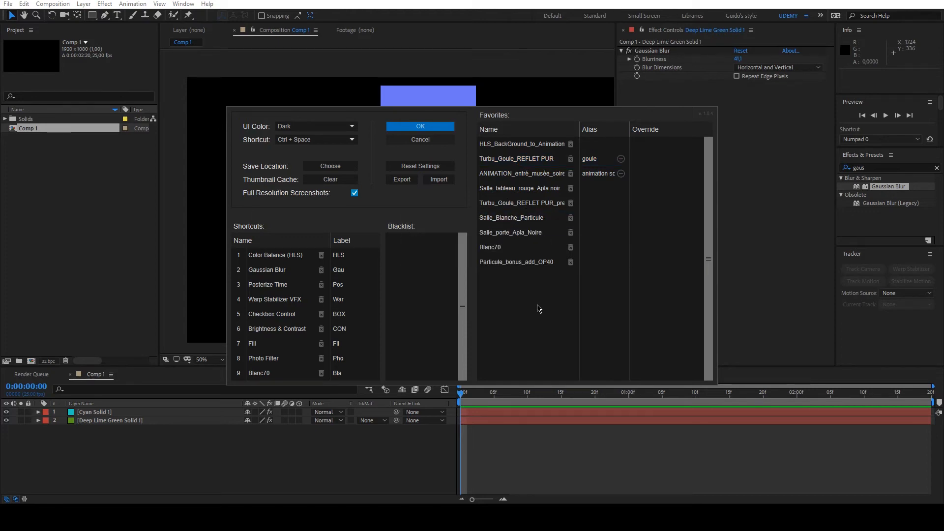
Look up "gu" as a possible new favorite effect, and close the settings without adding anything
click(508, 278)
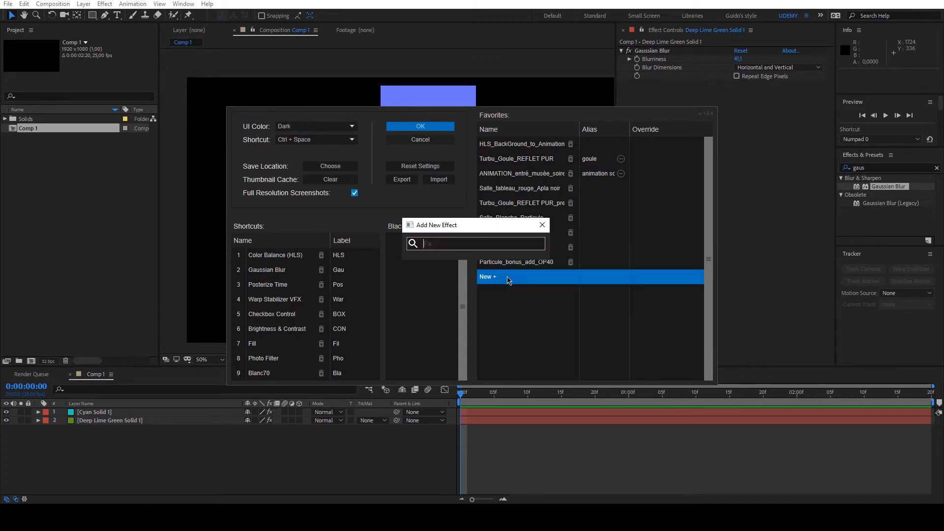
text(gu)
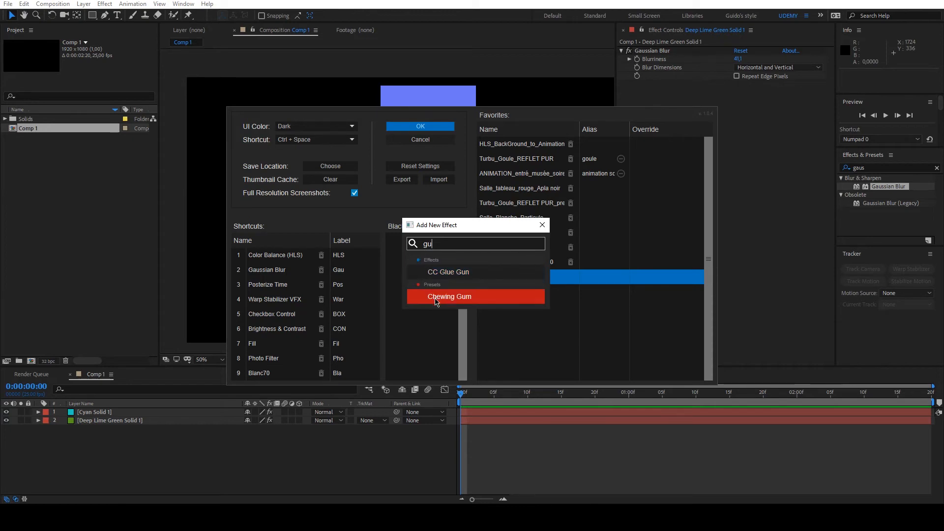
click(542, 225)
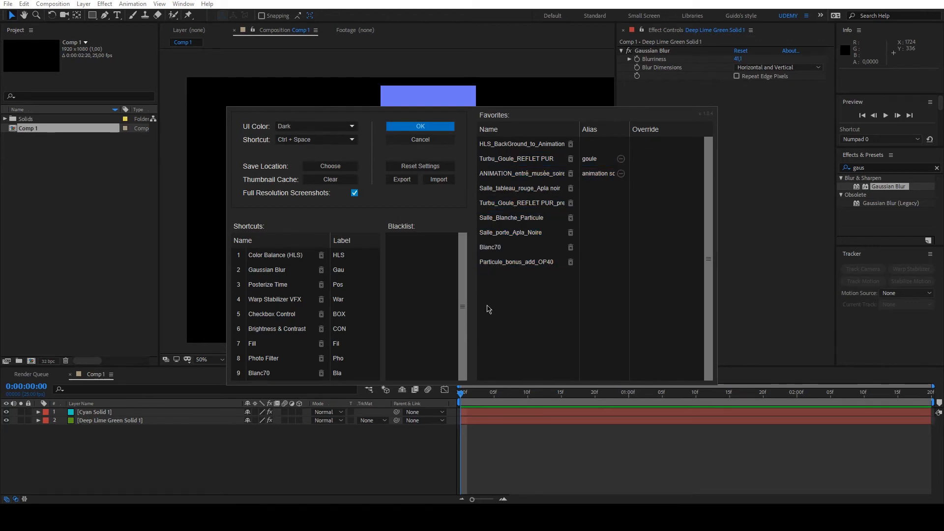
click(430, 142)
Apply the Turbu_Goule_REFLET PUR preset to the cyan solid through a quick search for "gou", and undo it
click(112, 413)
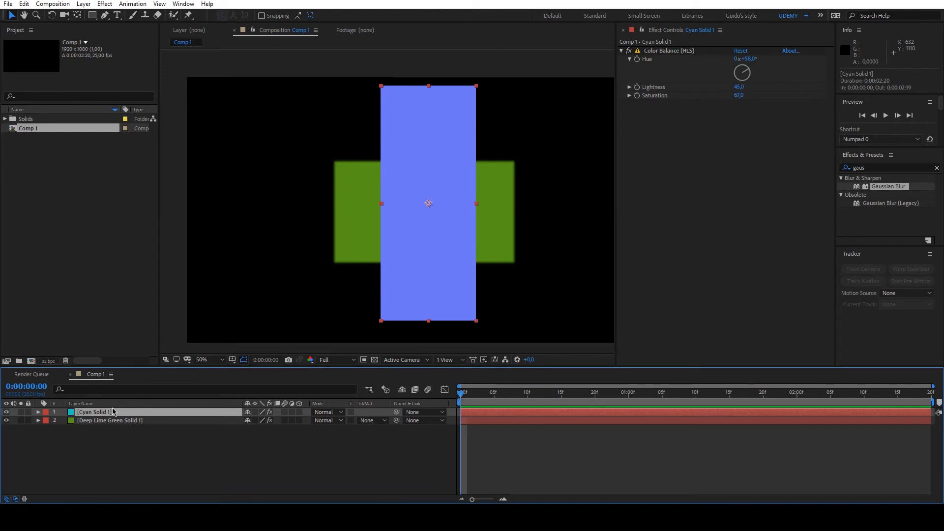
key(ctrl+space)
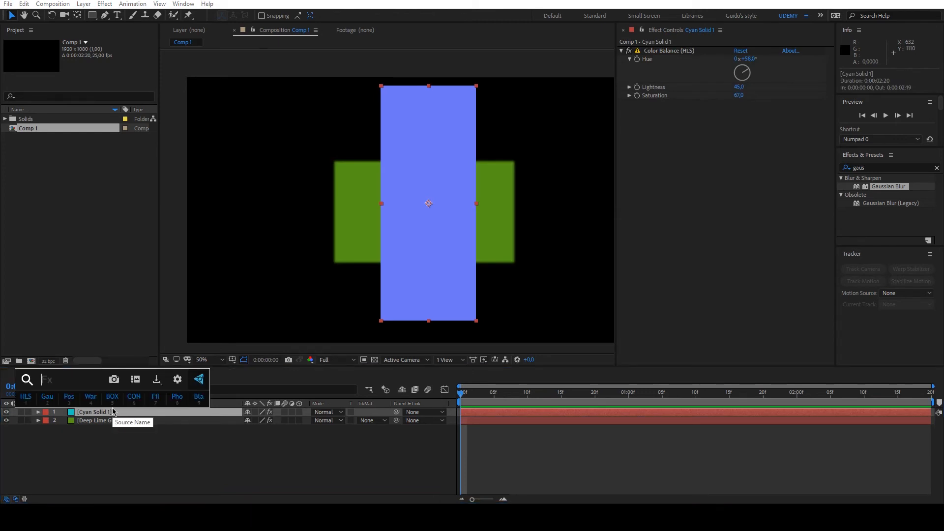
text(gou)
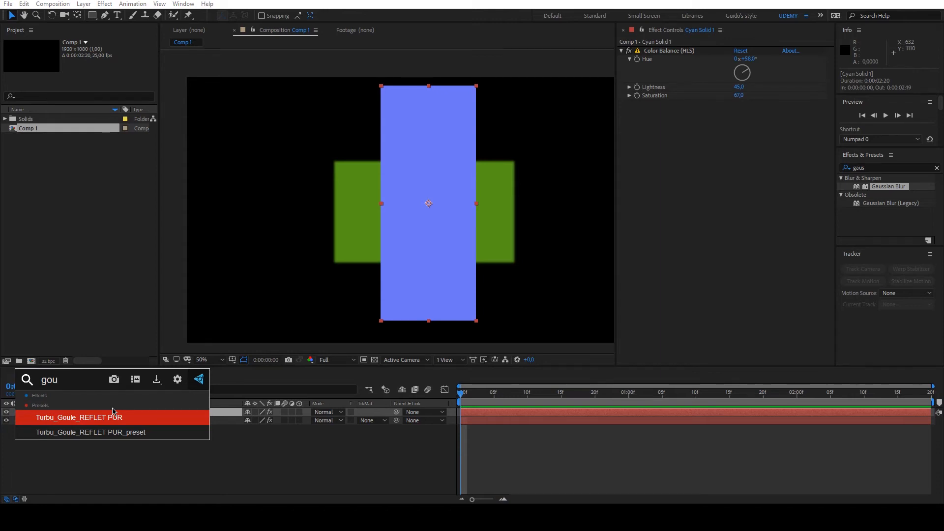
key(Return)
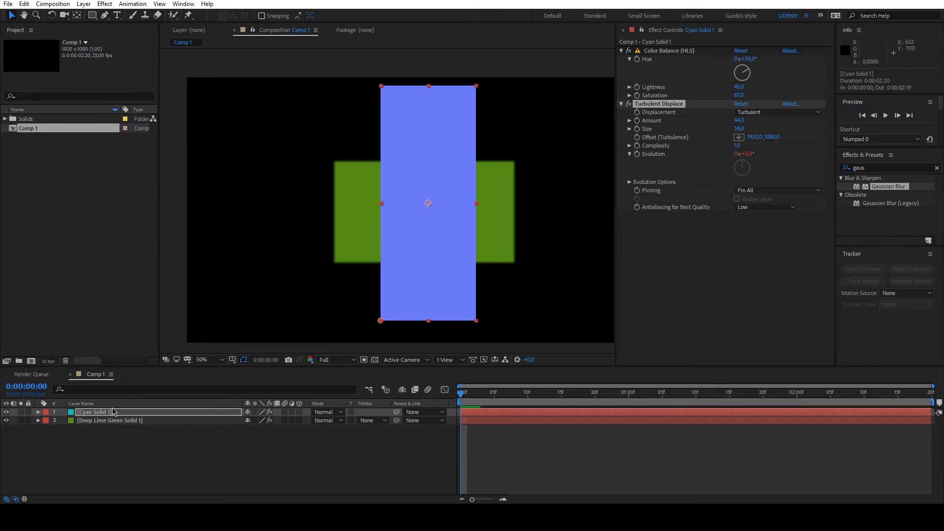
click(112, 412)
key(ctrl+z)
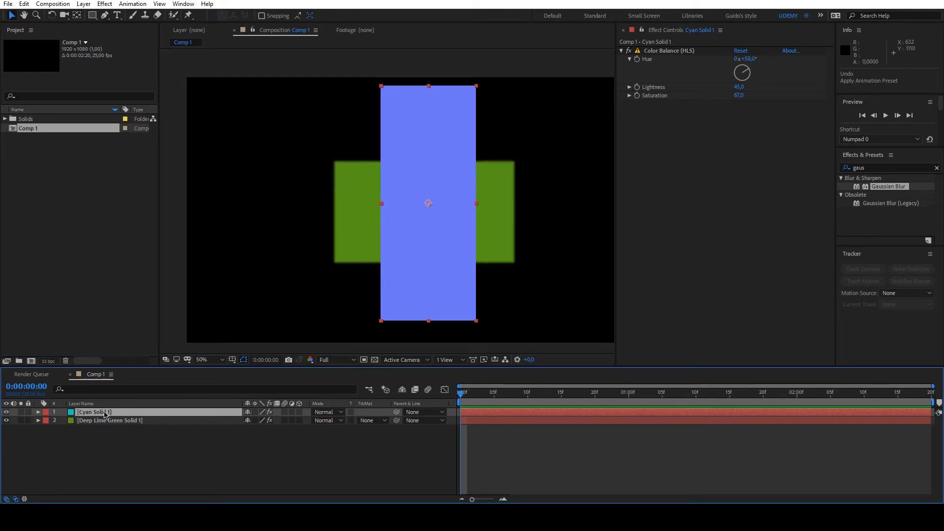
Reopen the quick effect search settings to examine the launch shortcut option, and cancel without changes
key(ctrl+space)
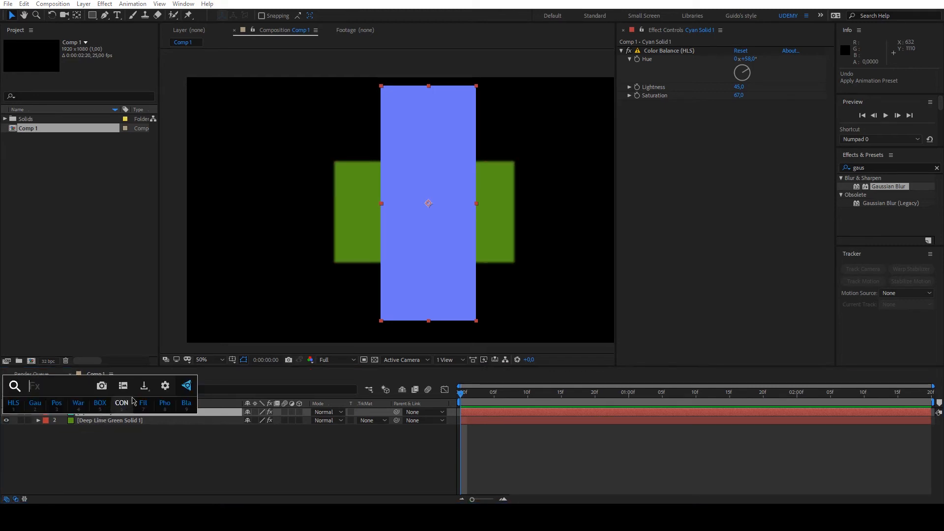
click(167, 389)
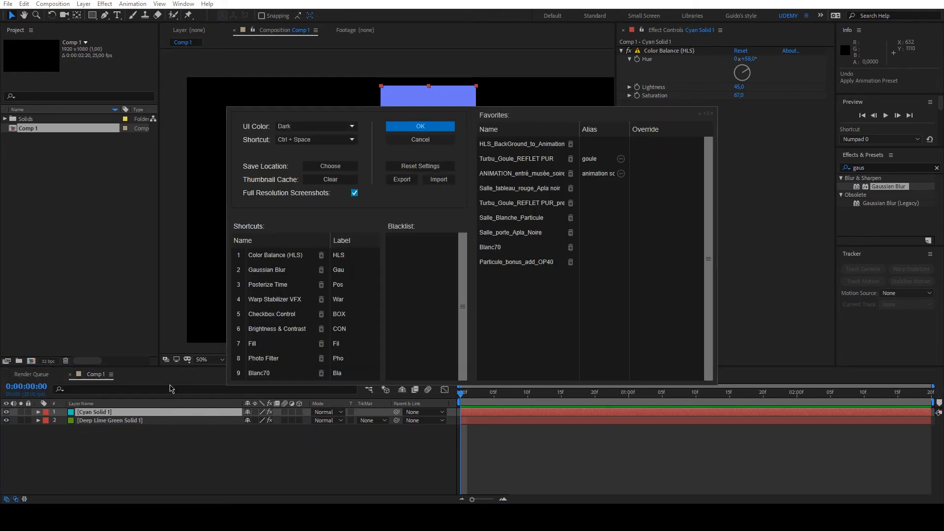
click(294, 140)
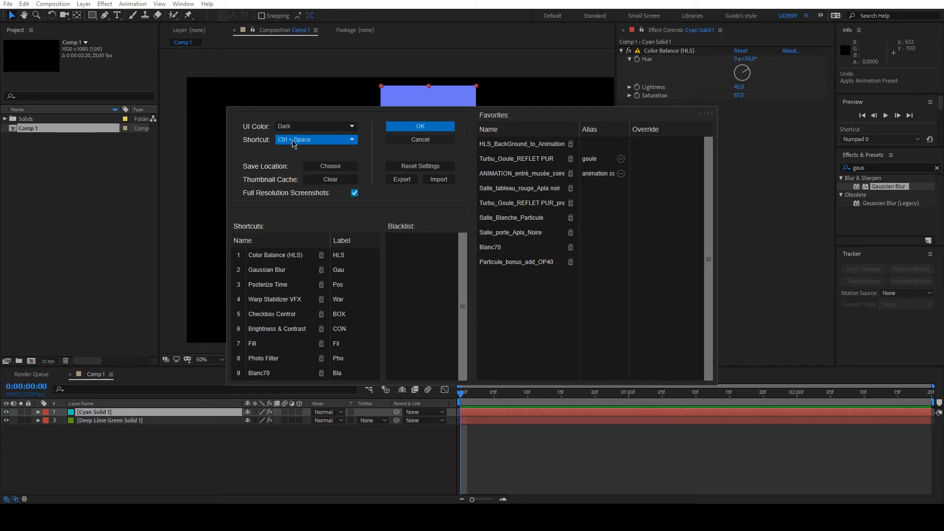
click(416, 141)
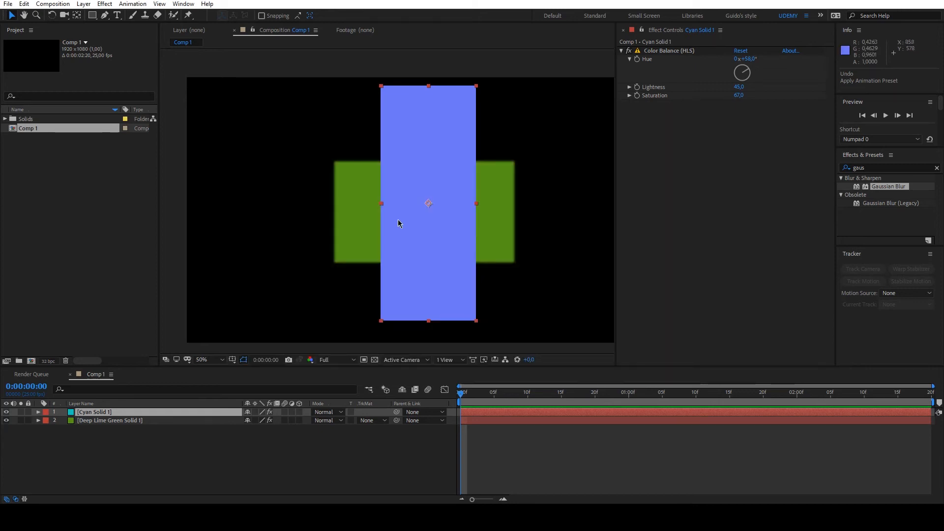
Open the screenshot gallery with no layer selected and compare the Comp 1 capture with the bearded character capture
click(246, 454)
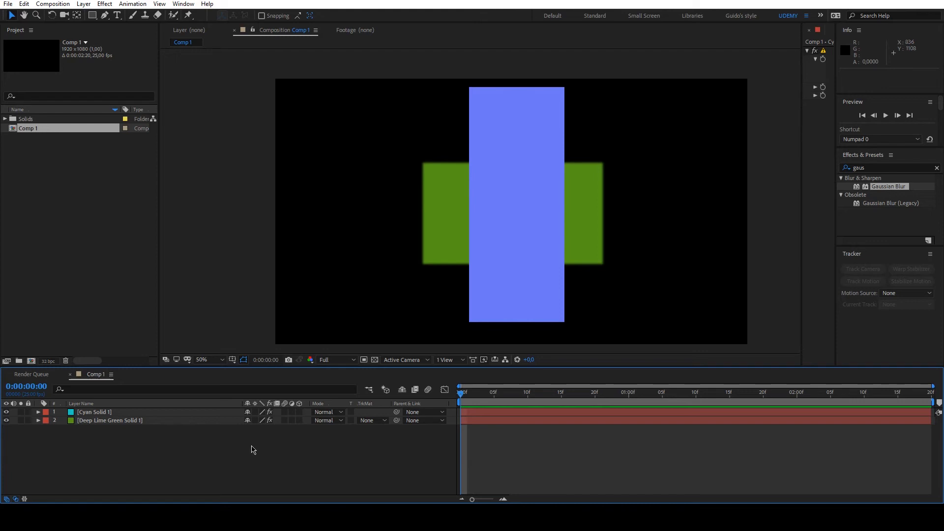
key(ctrl+space)
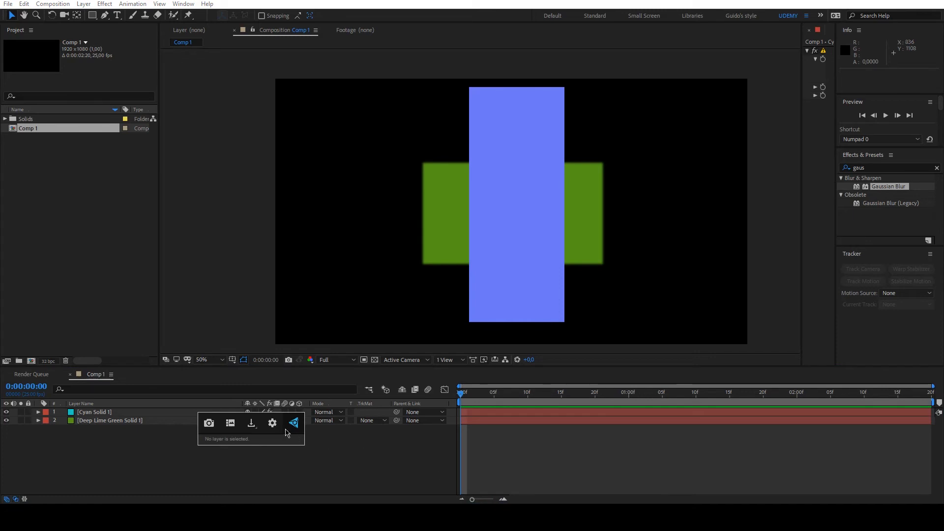
click(229, 425)
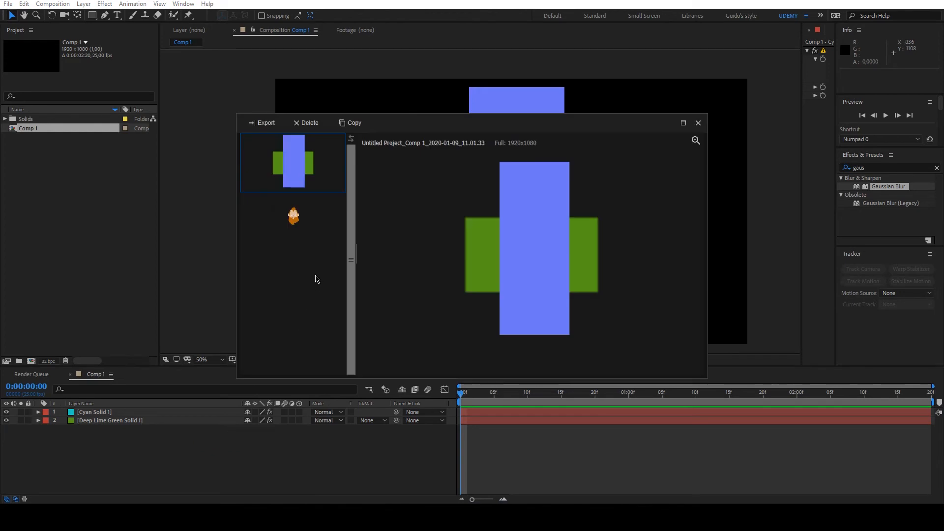
click(325, 217)
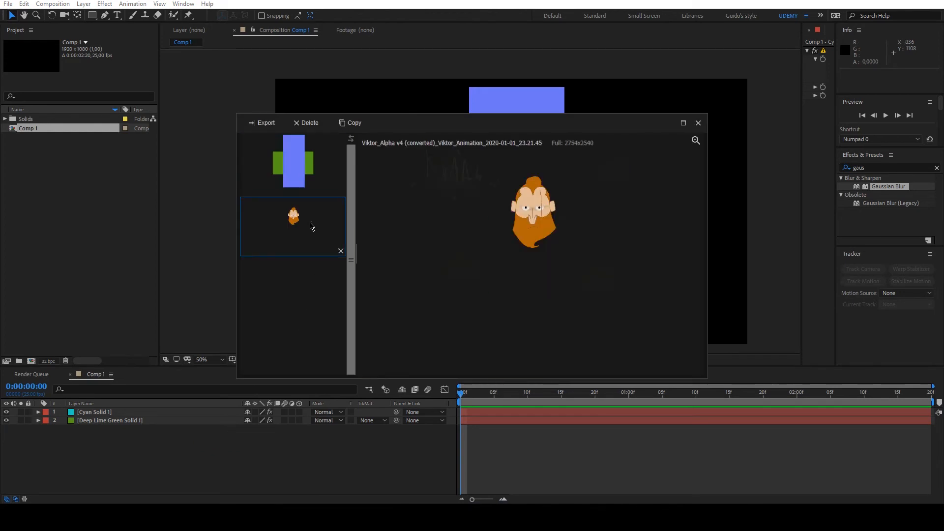
click(314, 179)
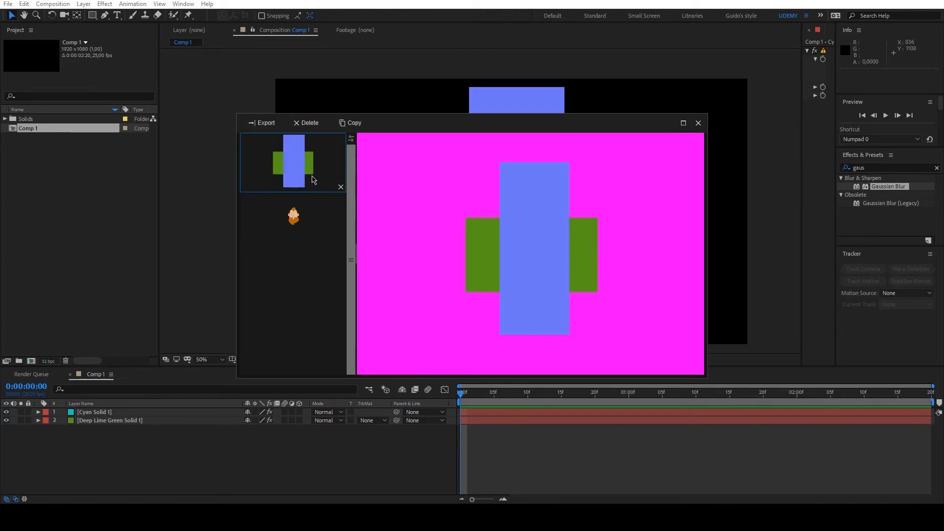
click(299, 210)
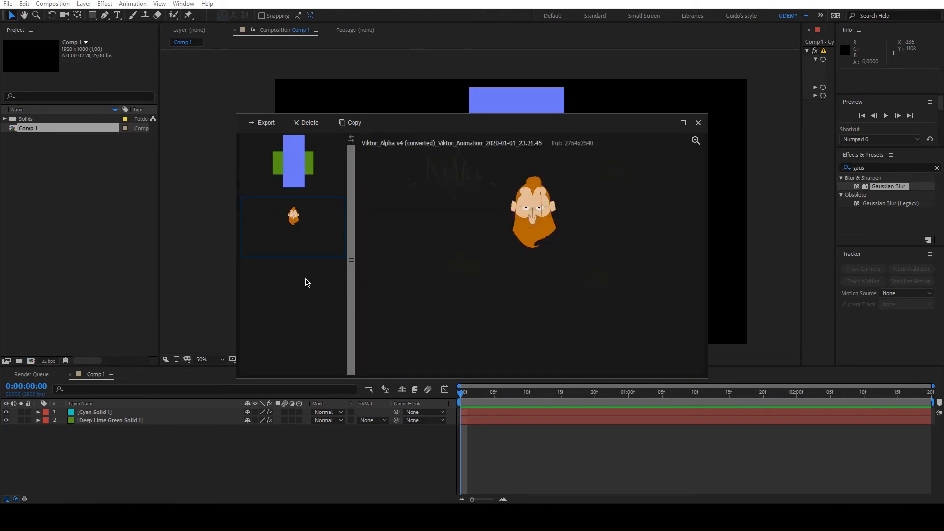
click(297, 183)
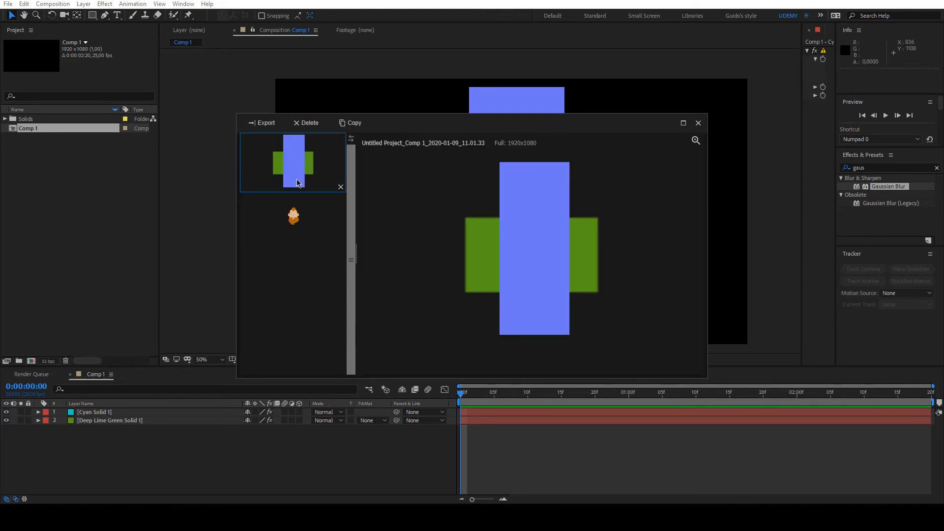
Check the export formats available for the Comp 1 capture, and close the screenshot gallery
click(265, 126)
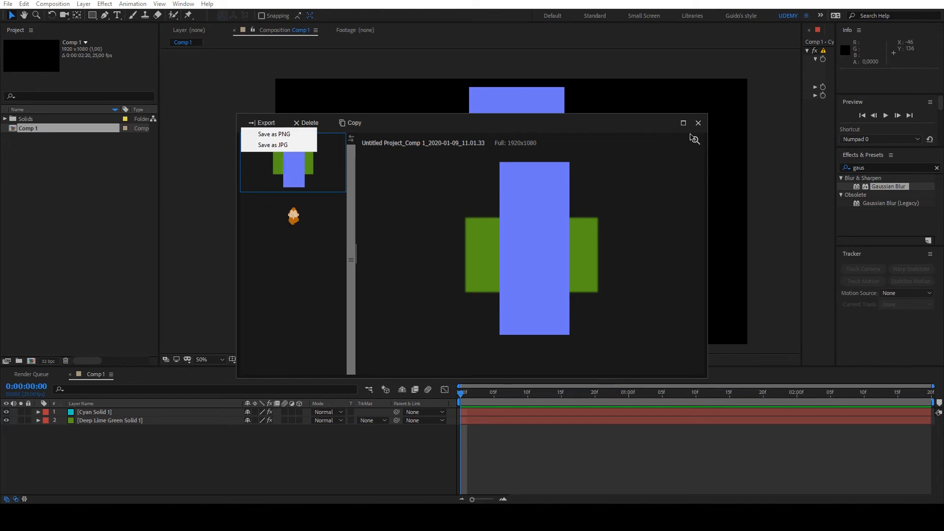
click(696, 140)
click(698, 123)
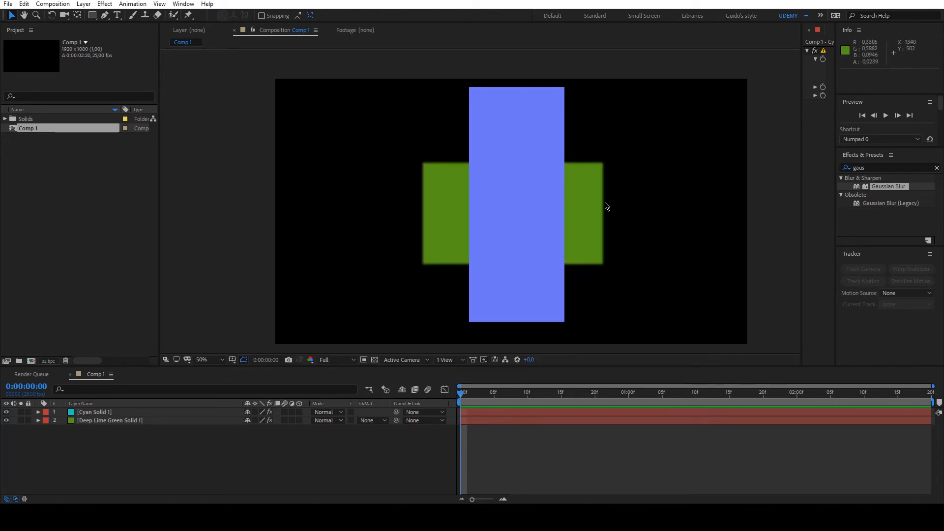
View the save location folder for captures in the quick effect search settings, and leave it unchanged
key(ctrl+space)
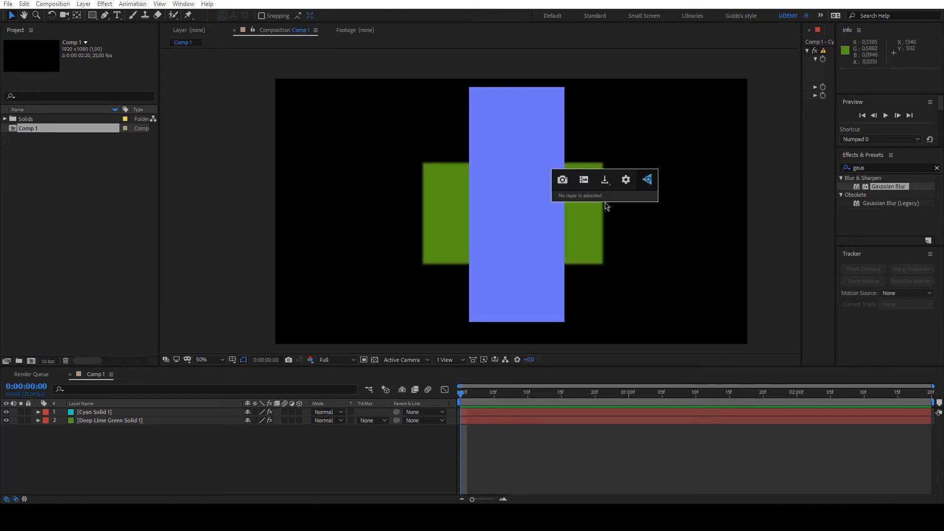
click(626, 180)
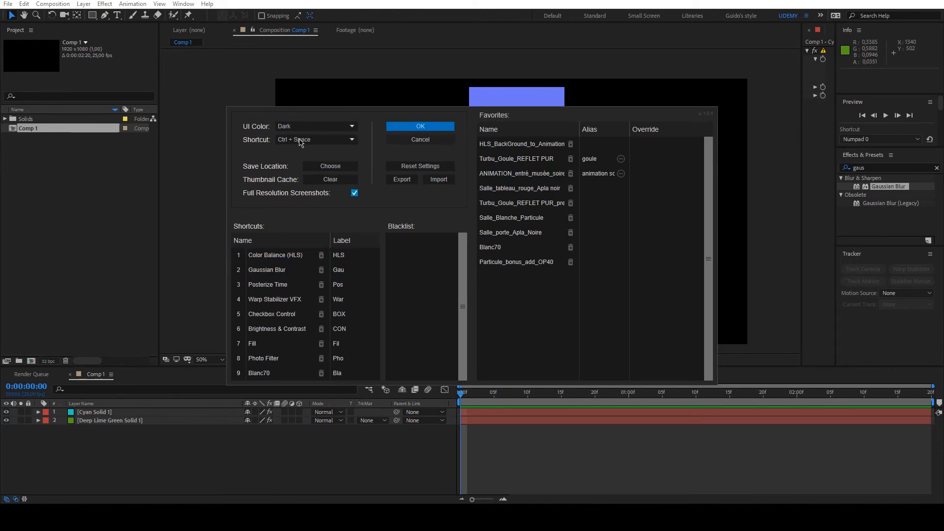
click(332, 167)
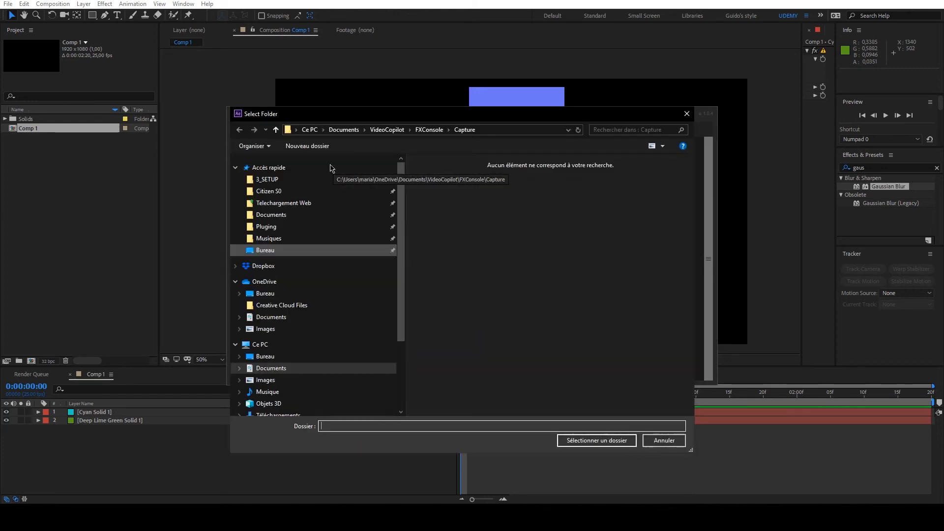
click(687, 114)
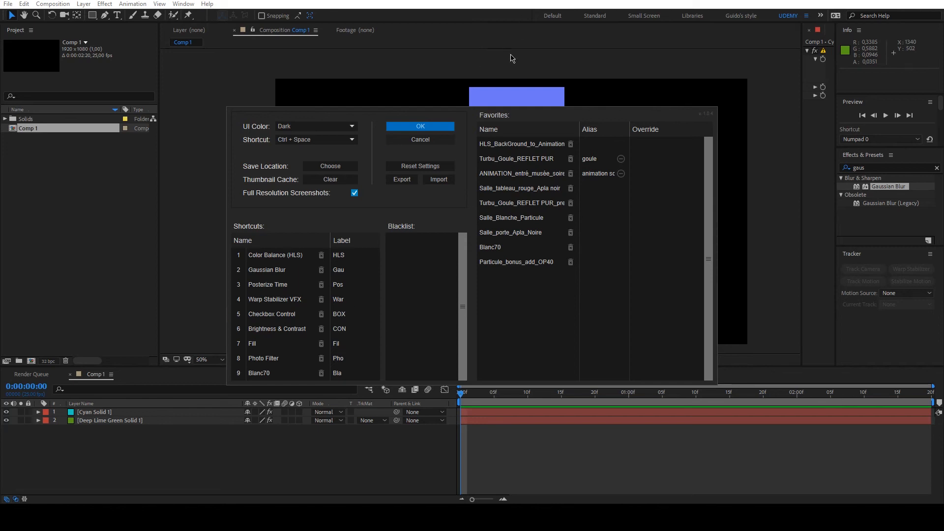
Cancel the quick effect search settings and apply Color Balance (HLS) to Deep Lime Green Solid 1 with its numbered quick shortcut
click(428, 140)
click(194, 482)
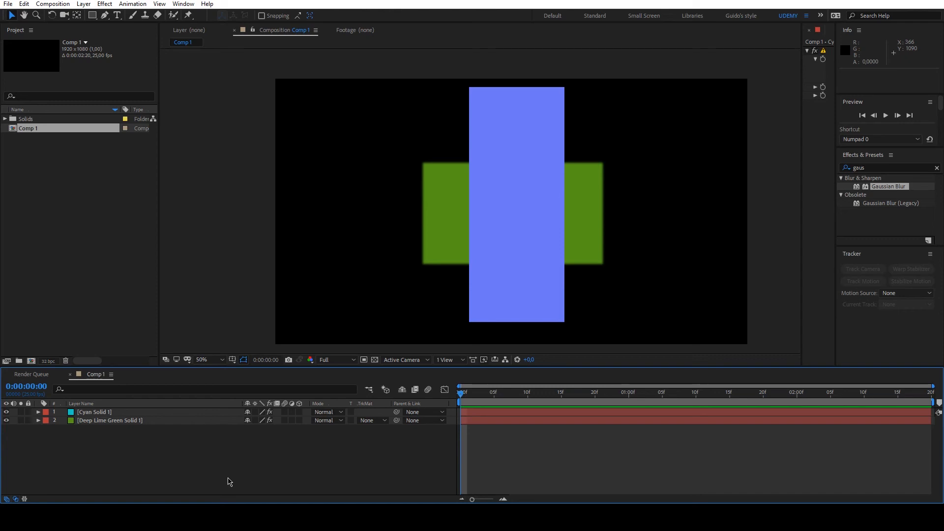
click(135, 421)
key(ctrl+space)
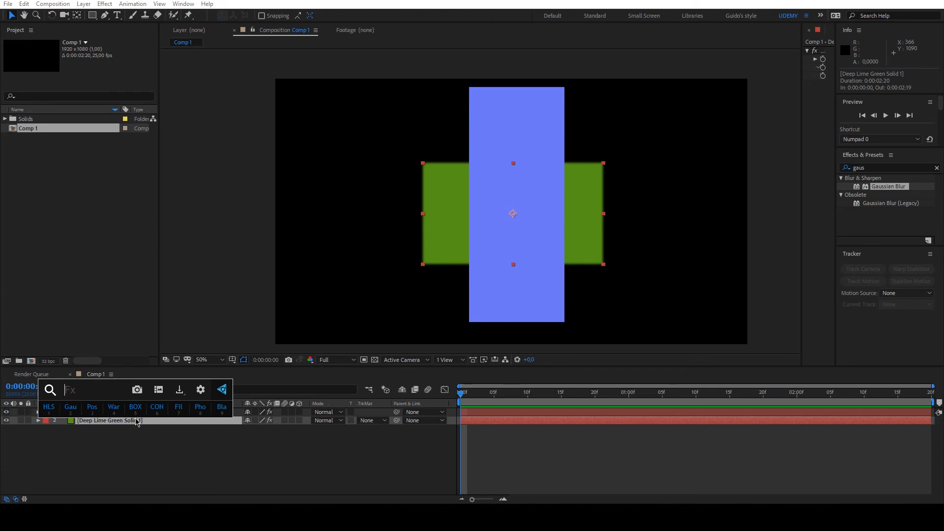
key(1)
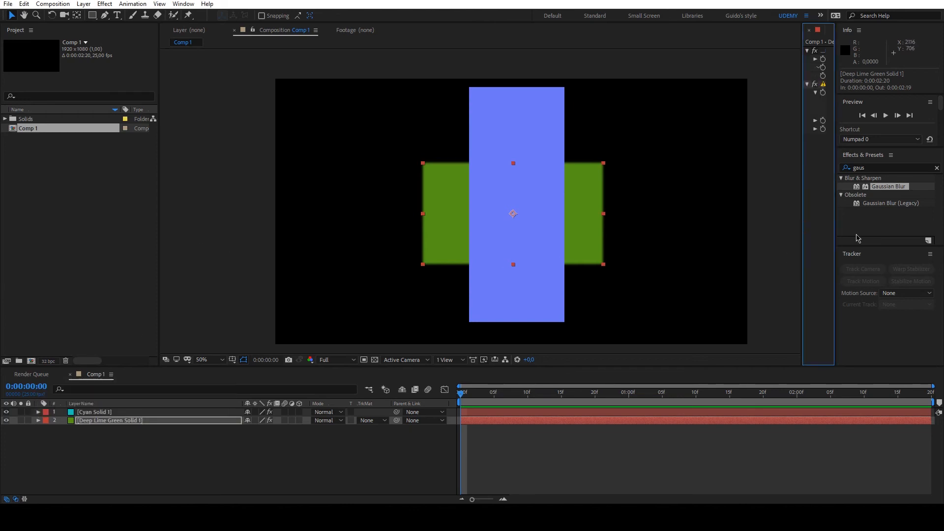
Widen the effect controls to check the Color Balance (HLS) warning, and set the project color depth to 16 bits per channel
drag(801, 225, 575, 231)
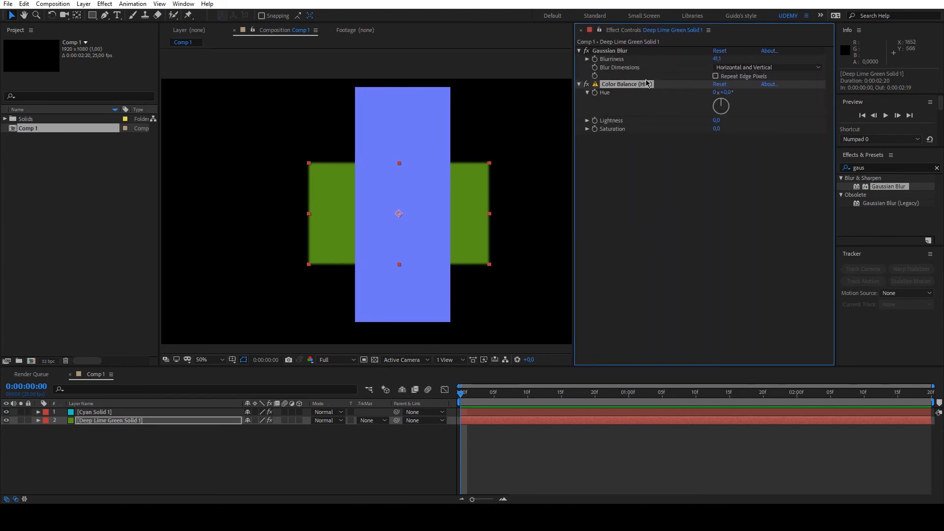
click(596, 86)
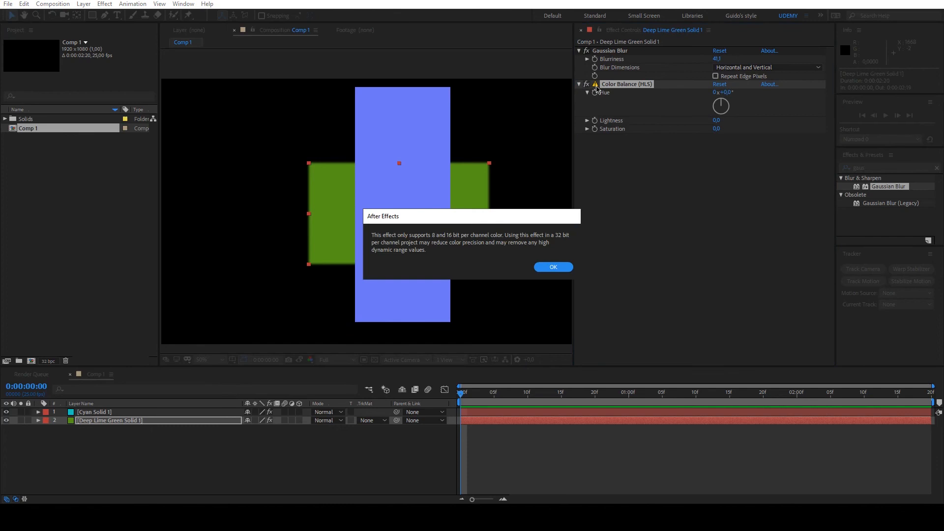
click(541, 269)
click(47, 363)
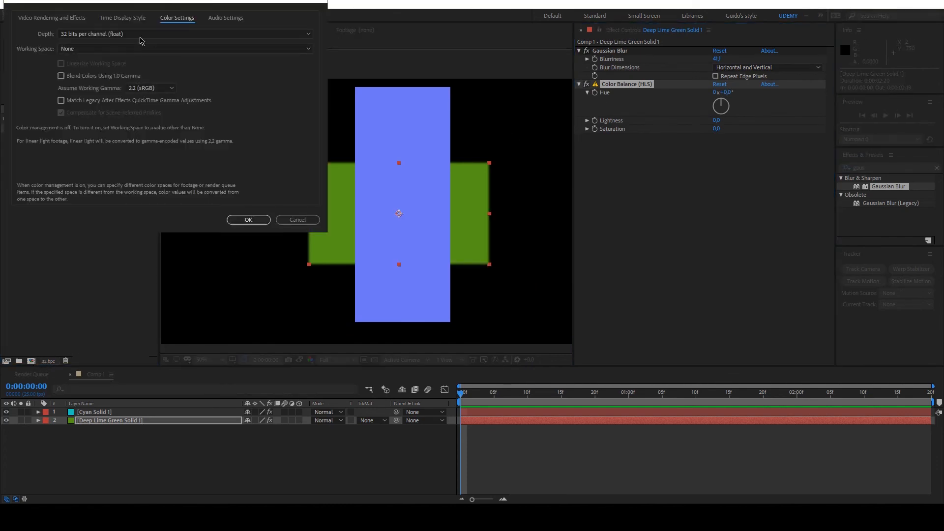
click(108, 37)
click(105, 59)
click(248, 220)
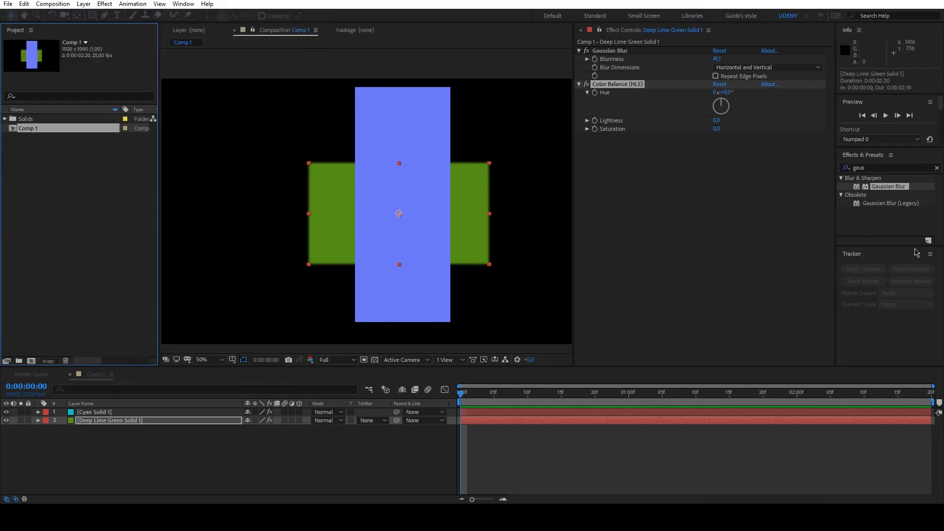
click(643, 221)
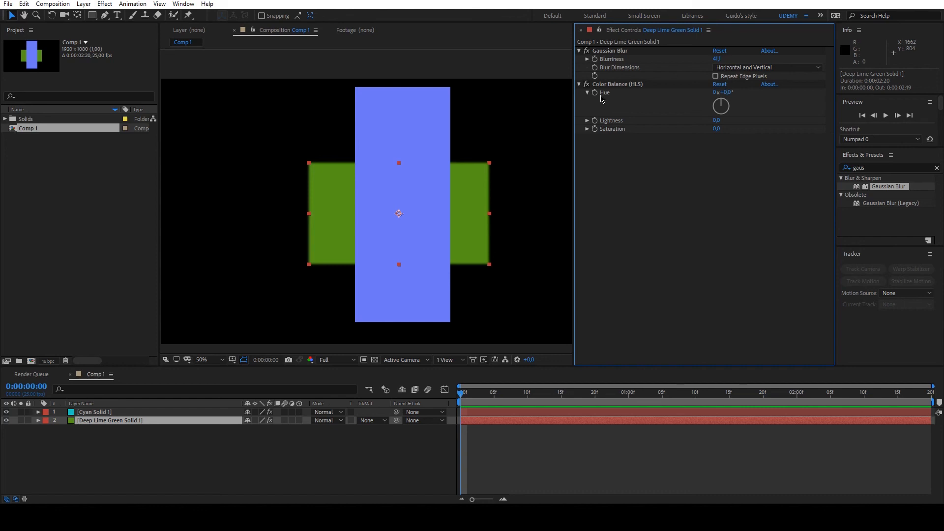
Apply a second Gaussian Blur to Deep Lime Green Solid 1 from the quick shortcuts and set its Blurriness to 51.1
key(ctrl+space)
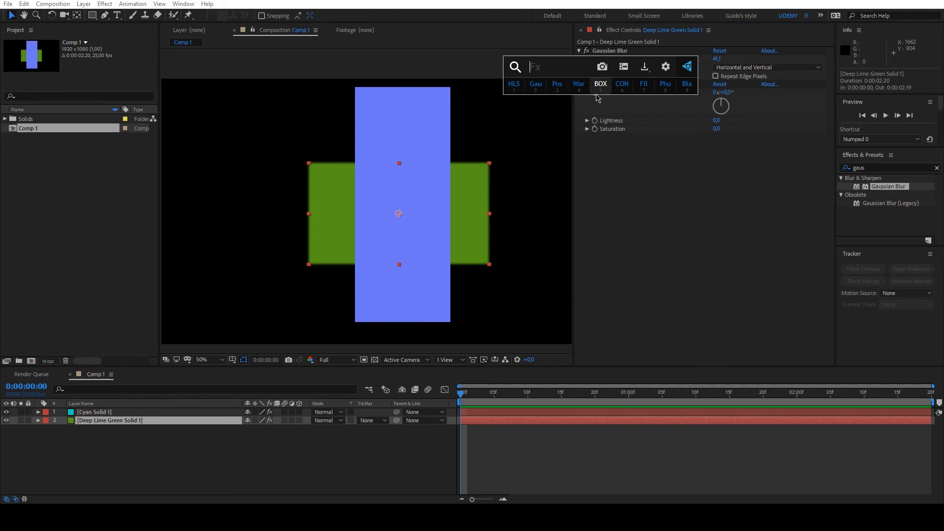
click(535, 85)
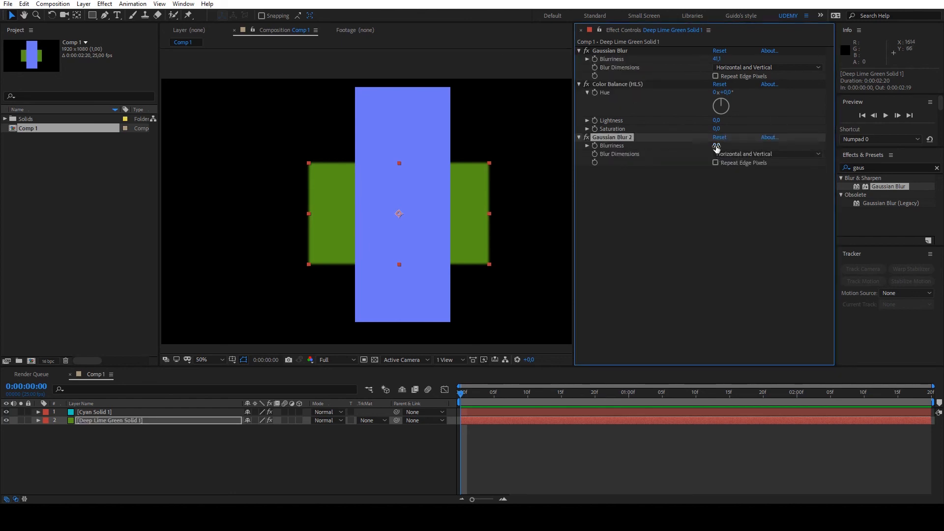
drag(716, 145, 942, 125)
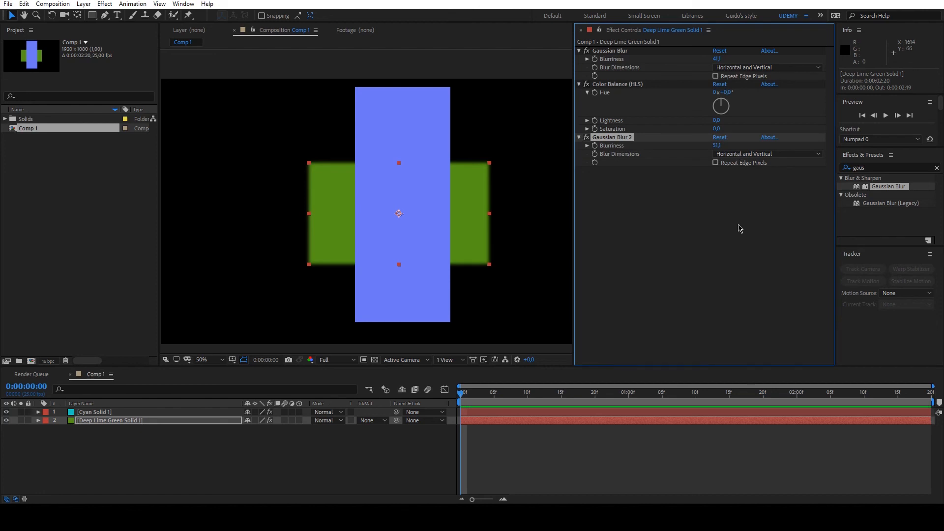
Open the quick effect search settings and remove Blanc70 from shortcut slot 9
key(ctrl+space)
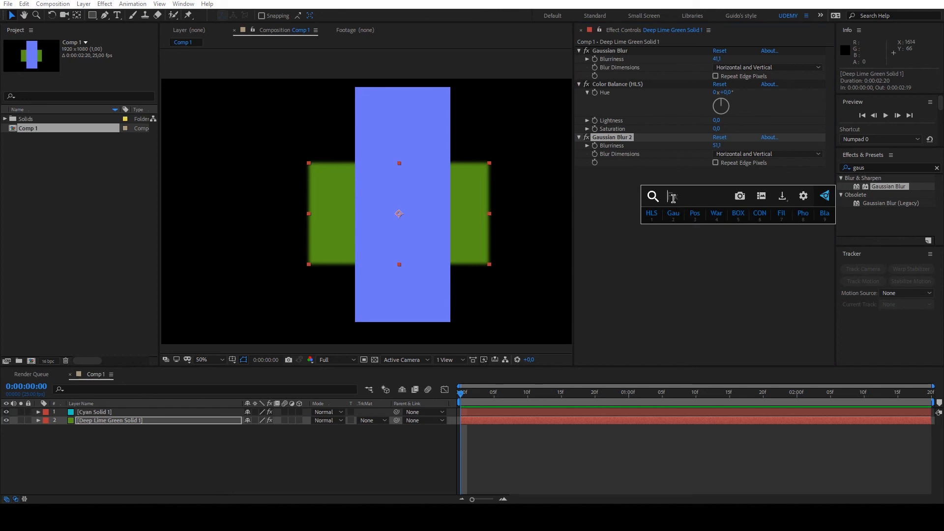
click(805, 196)
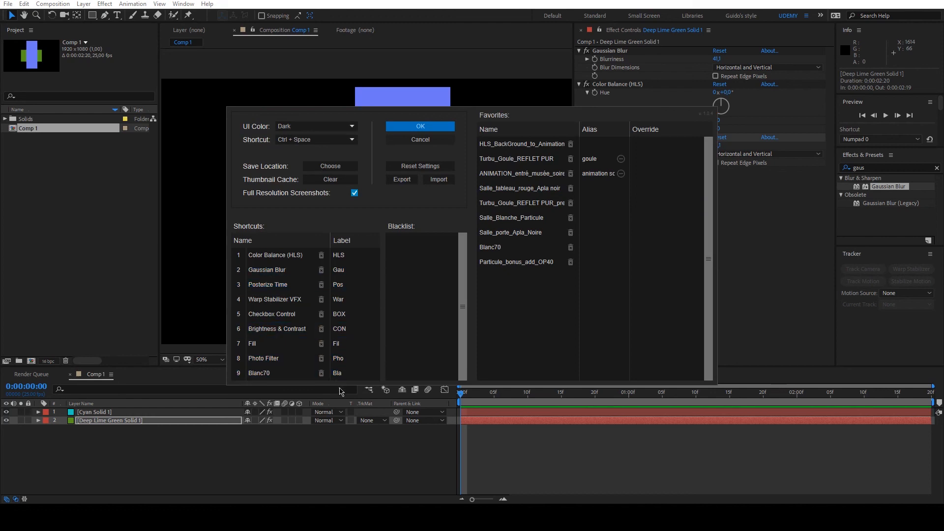
click(321, 373)
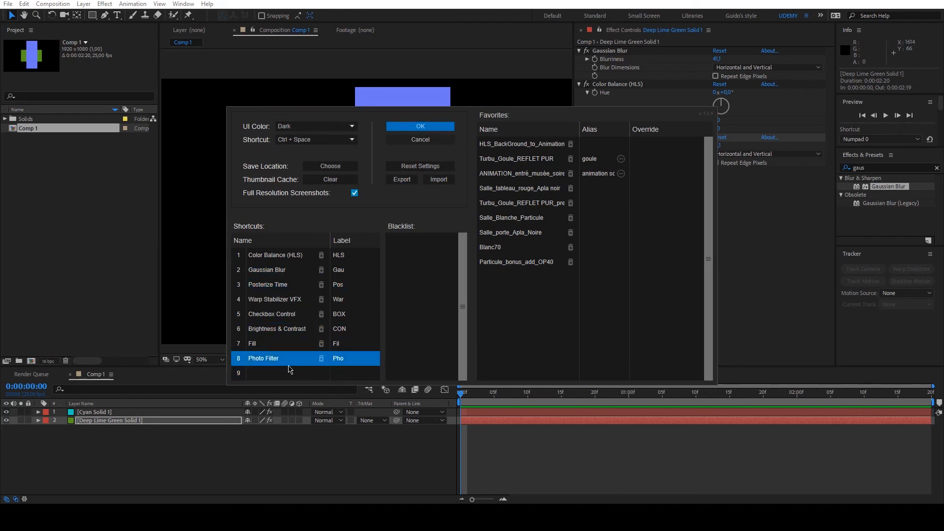
Search for "hls" and assign Color Balance (HLS) to shortcut slot 9
click(283, 373)
text(h)
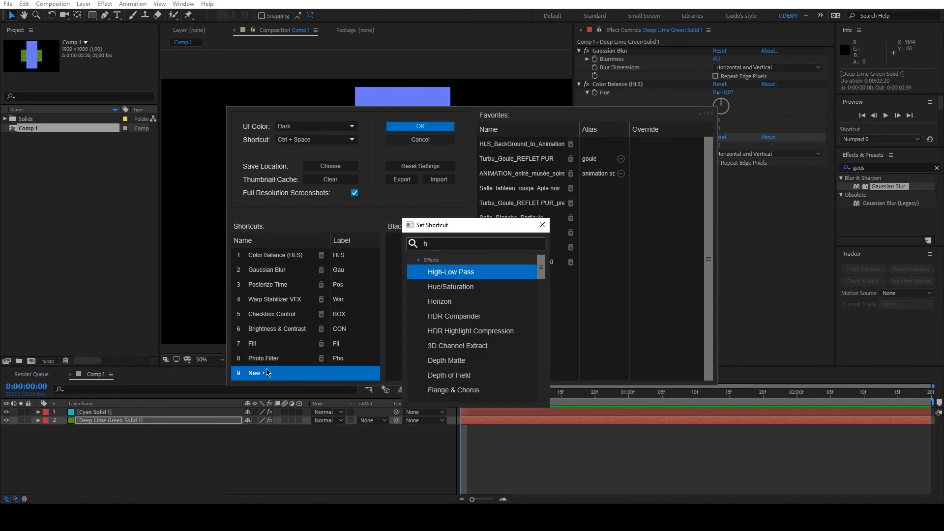
text(ls)
key(Return)
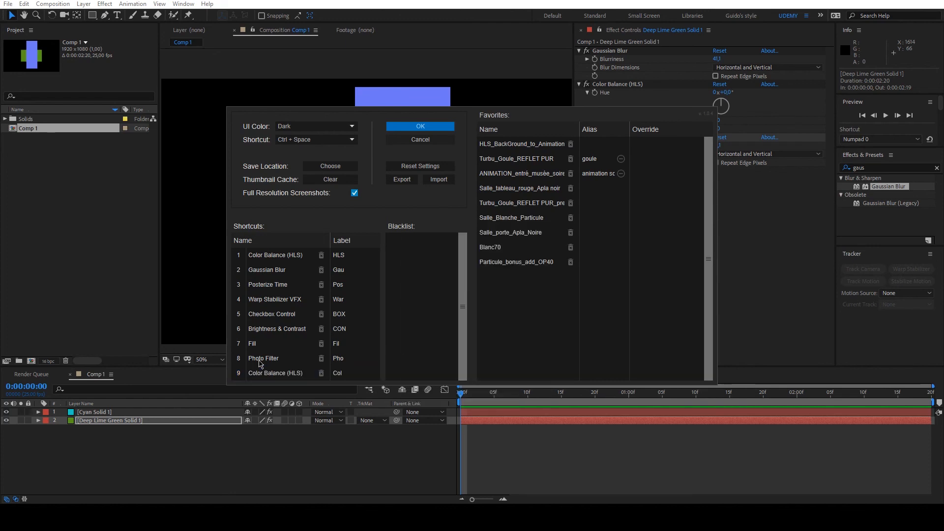
click(260, 364)
Try the label HLS for the Color Balance (HLS) shortcut in slot 9, and cancel the label change
click(340, 374)
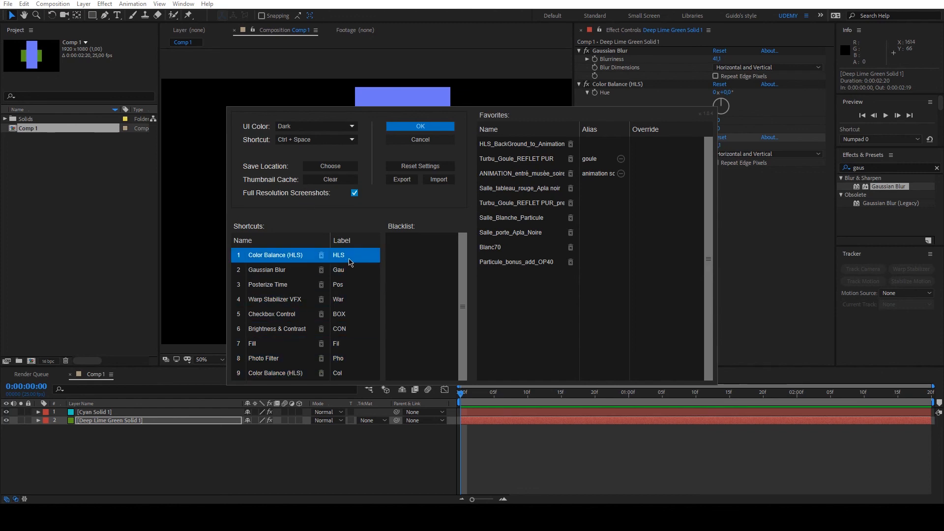
double_click(344, 377)
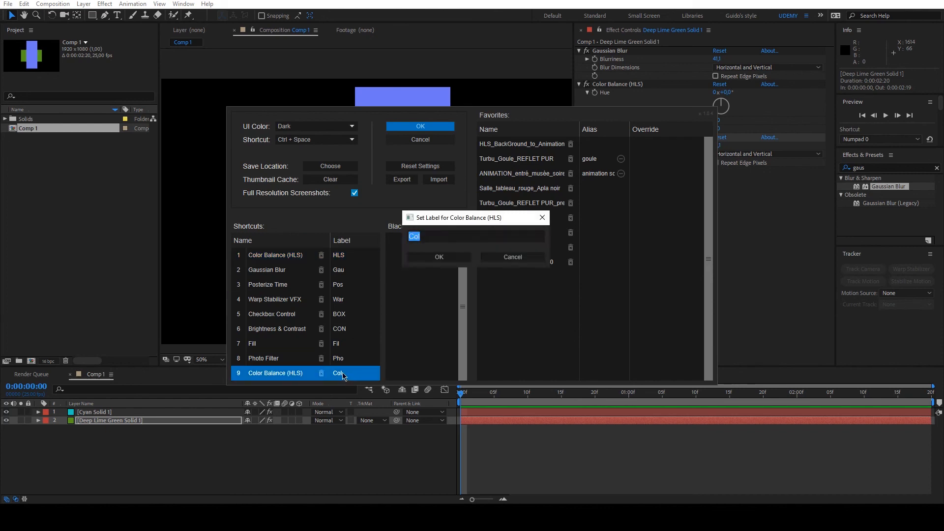
text(HLS)
click(517, 263)
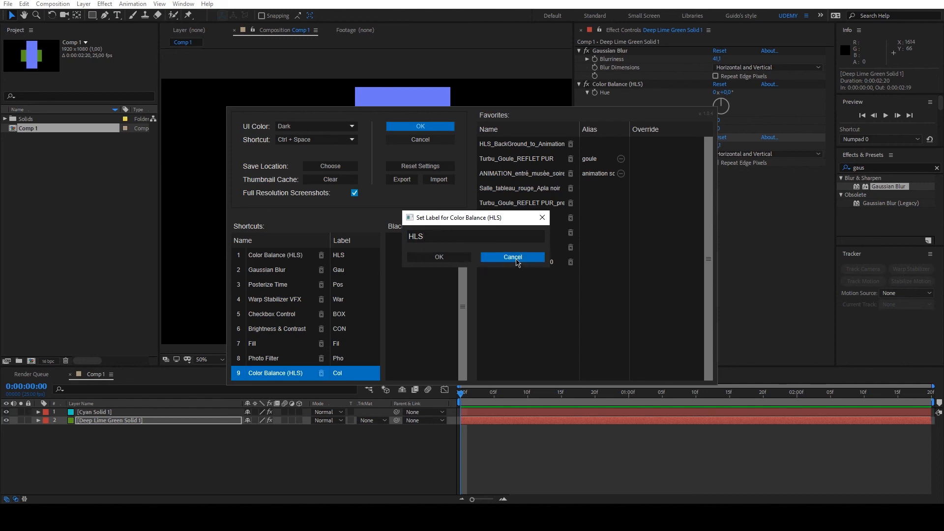
Reopen the slot 9 label, clear it, and remove Color Balance (HLS) from that shortcut slot
double_click(295, 373)
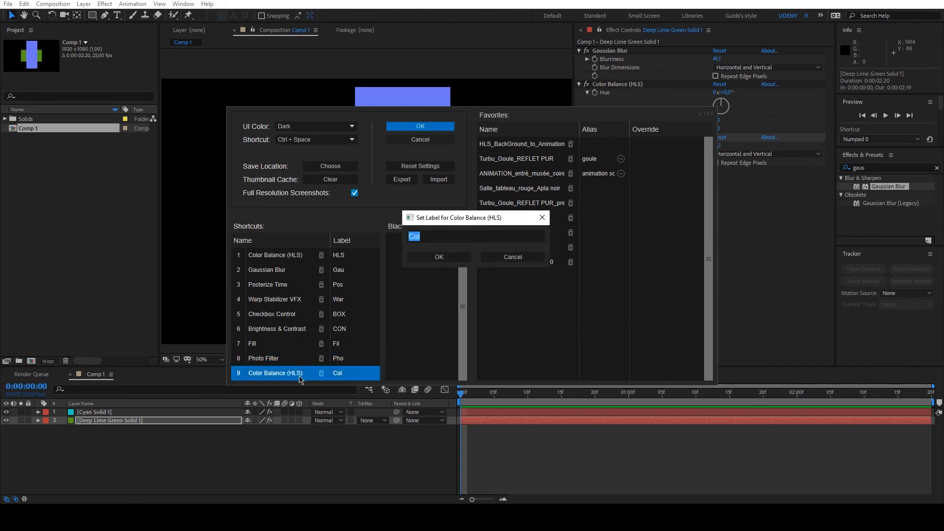
key(BackSpace)
click(438, 258)
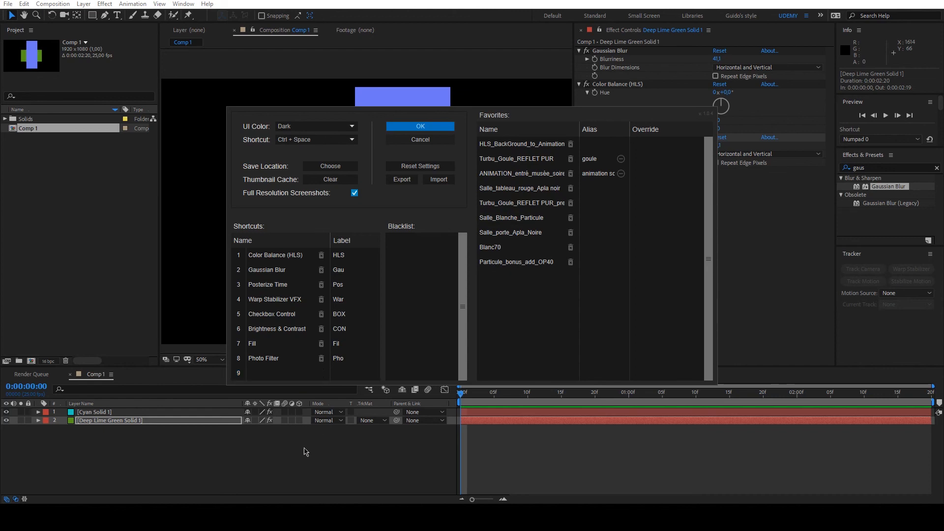